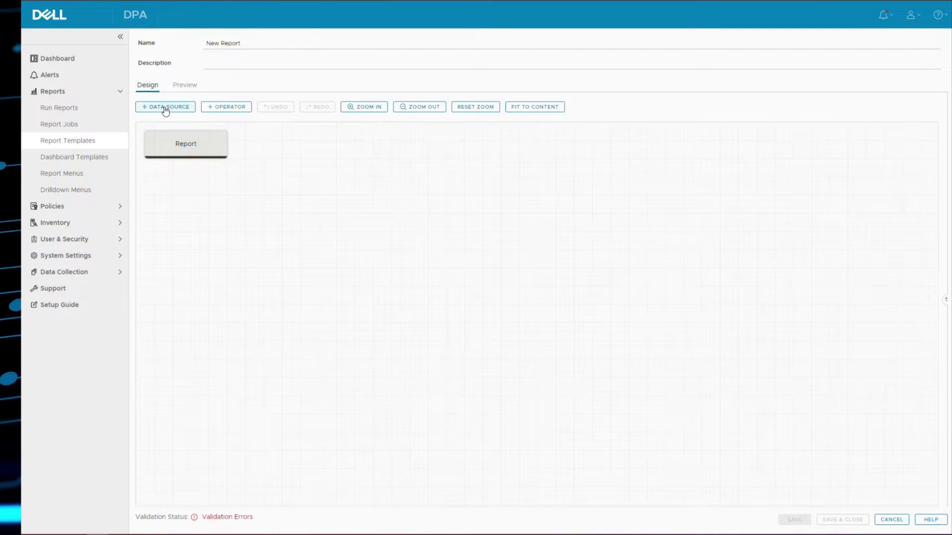
Add the Node Details data source to the report design
{"action": "left_click", "coordinate": [165, 107]}
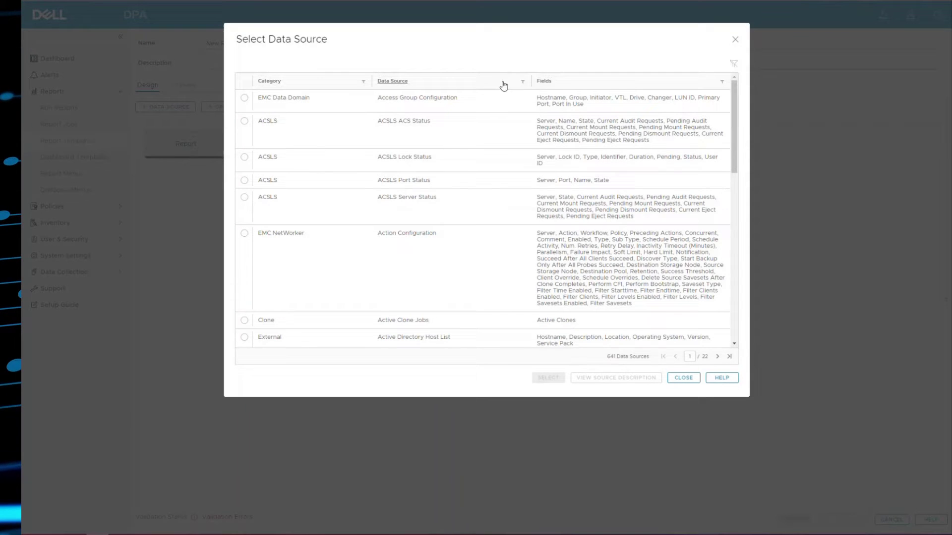
{"action": "left_click", "coordinate": [522, 82]}
{"action": "type", "text": "node det"}
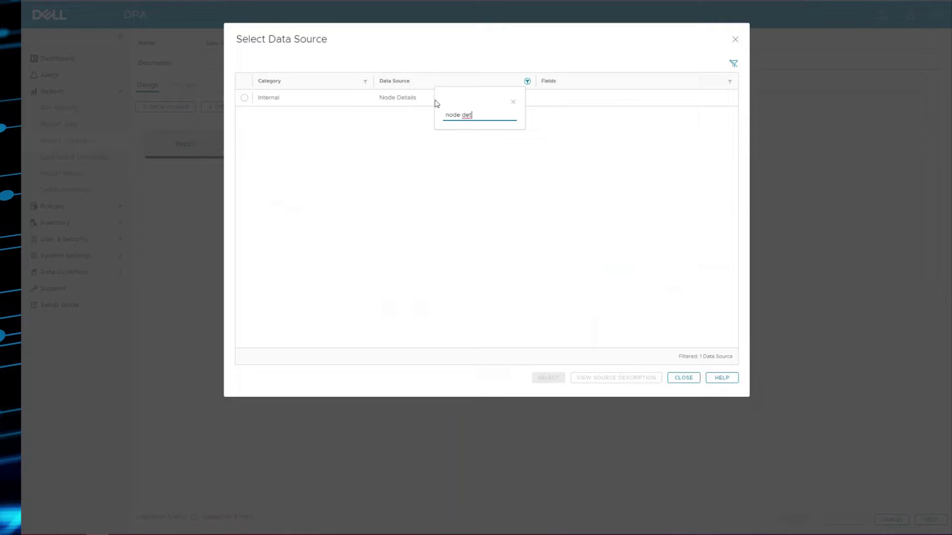
{"action": "left_click", "coordinate": [413, 99]}
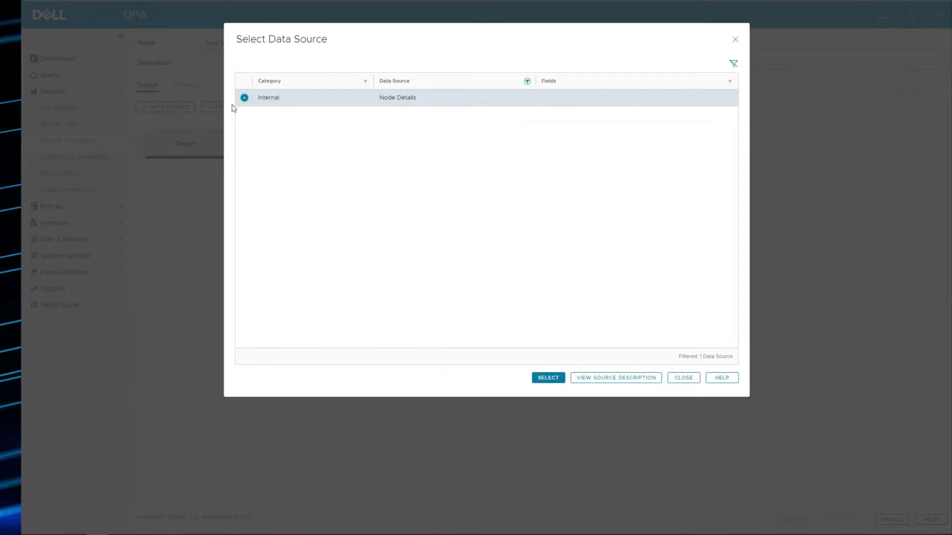
{"action": "left_click", "coordinate": [550, 379]}
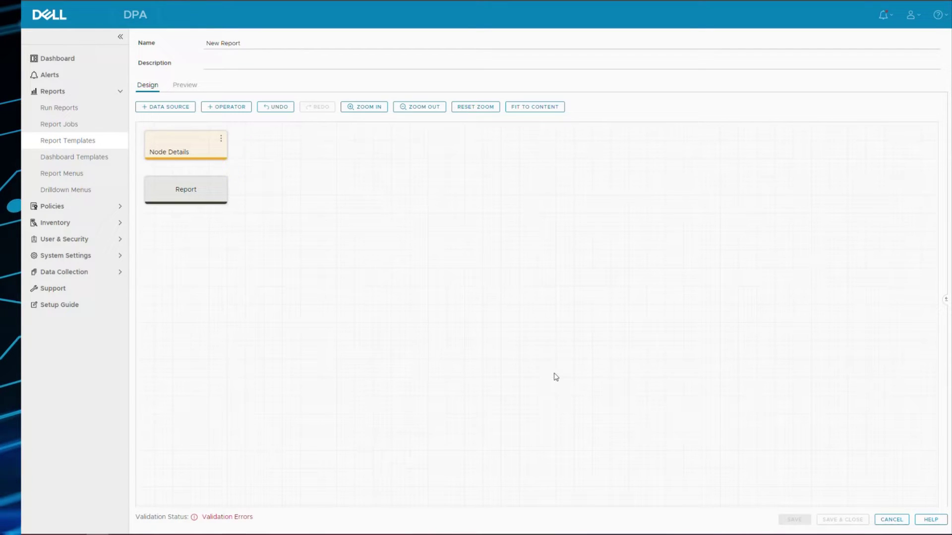
Connect Node Details into the Report node and expand its Parameters and Fields
{"action": "left_click_drag", "start_coordinate": [208, 146], "coordinate": [207, 187]}
{"action": "left_click", "coordinate": [191, 145]}
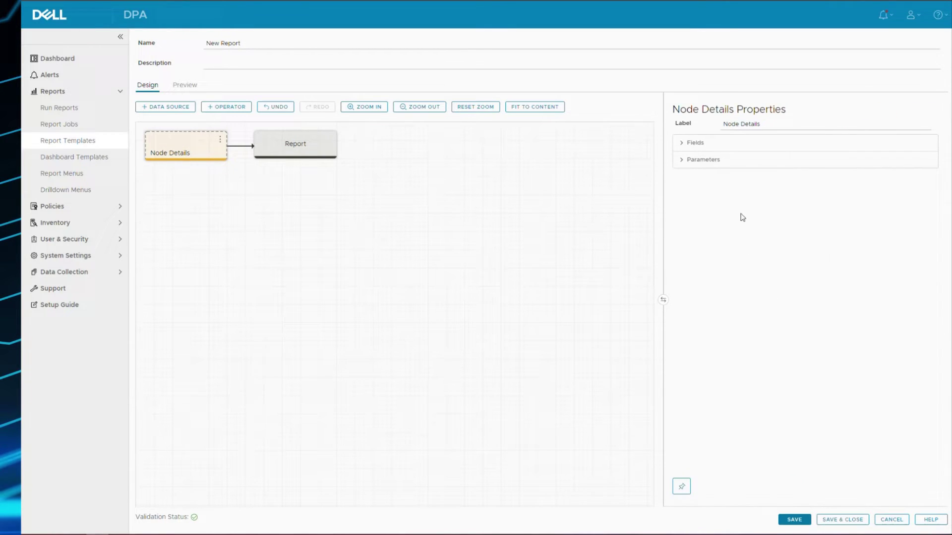
{"action": "left_click", "coordinate": [694, 161]}
{"action": "left_click", "coordinate": [698, 144]}
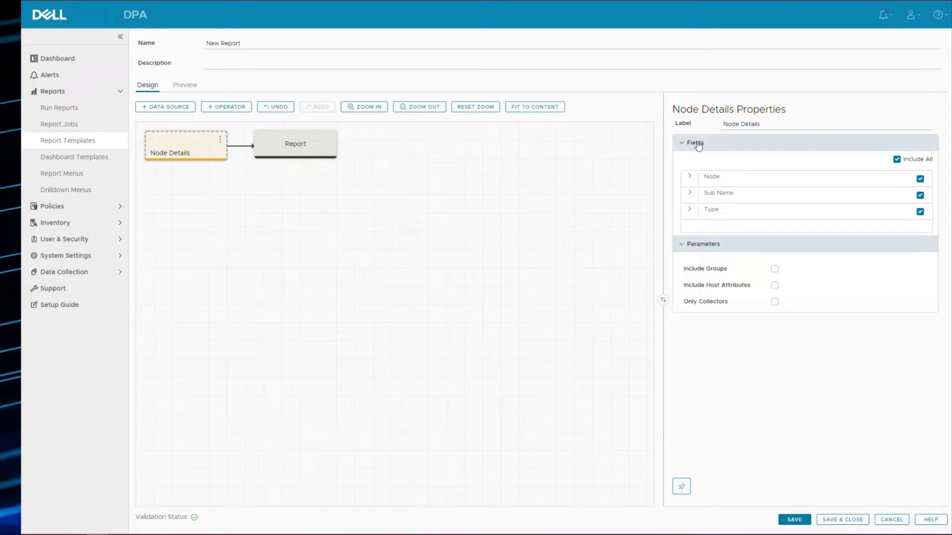
Preview the report scoped to Configuration and scroll through its Node, Sub Name and Type rows
{"action": "left_click", "coordinate": [178, 93]}
{"action": "left_click", "coordinate": [167, 137]}
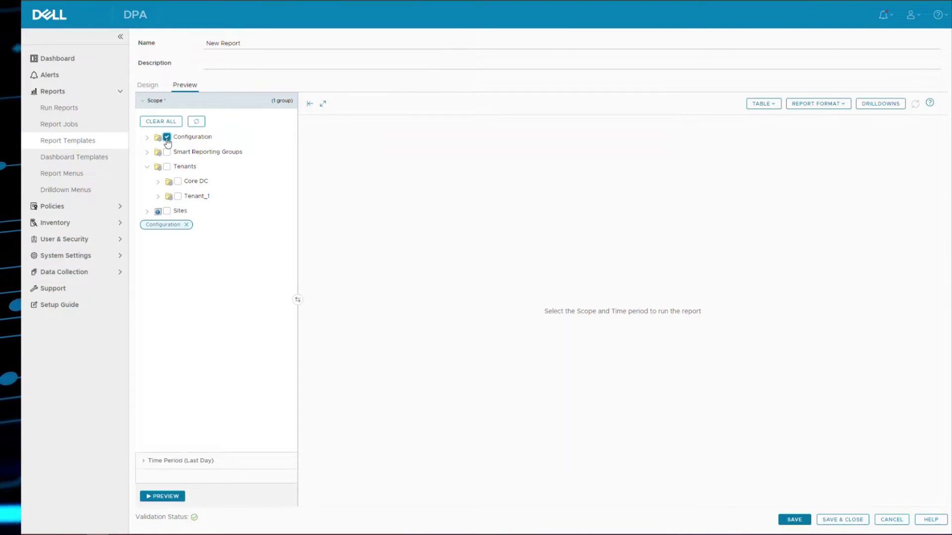
{"action": "left_click", "coordinate": [163, 498]}
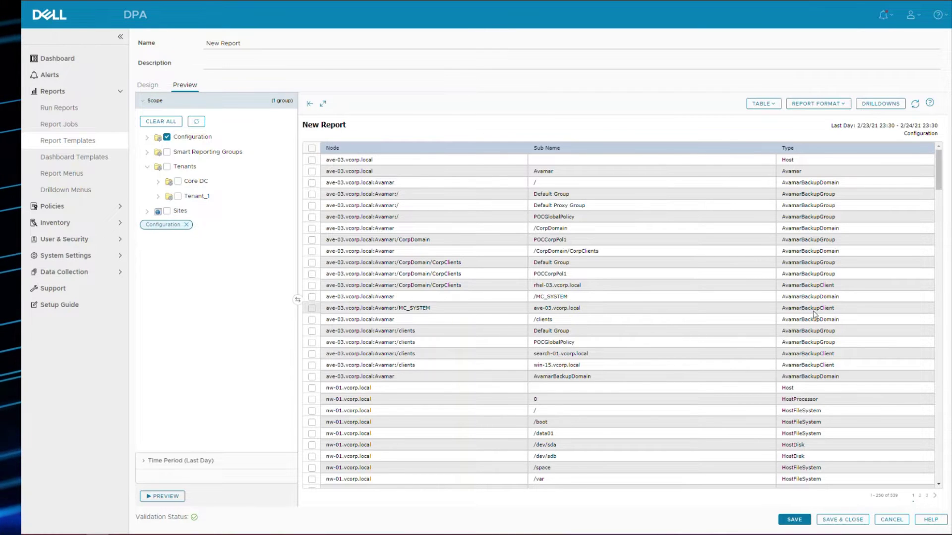
{"action": "scroll", "coordinate": [812, 342], "scroll_direction": "down", "scroll_amount": 5}
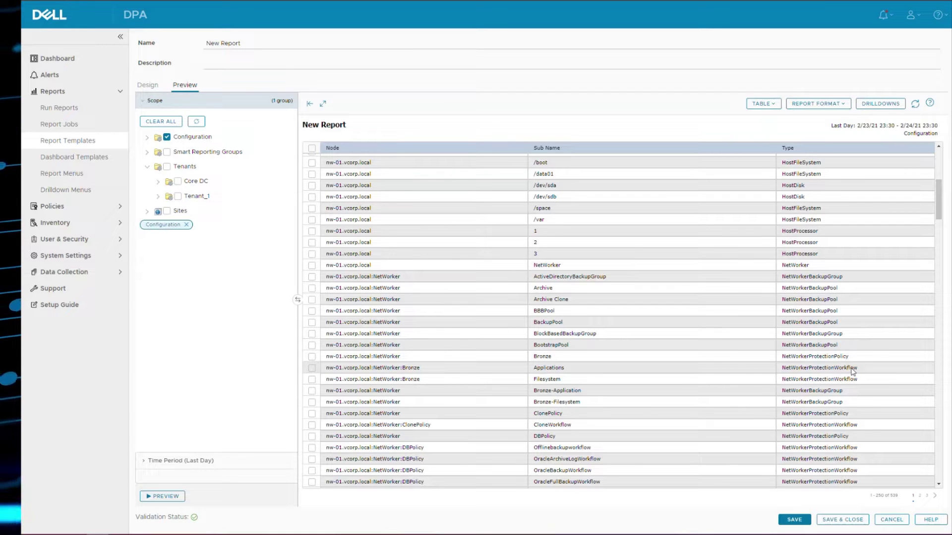
{"action": "scroll", "coordinate": [852, 373], "scroll_direction": "down", "scroll_amount": 3}
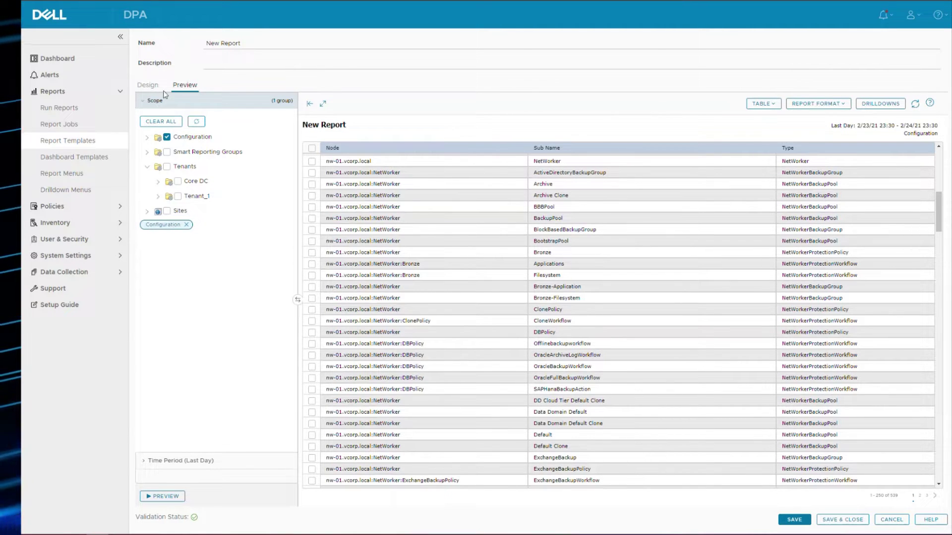
Rename the report template from New Report to '-EK- List of VMs'
{"action": "left_click", "coordinate": [144, 85]}
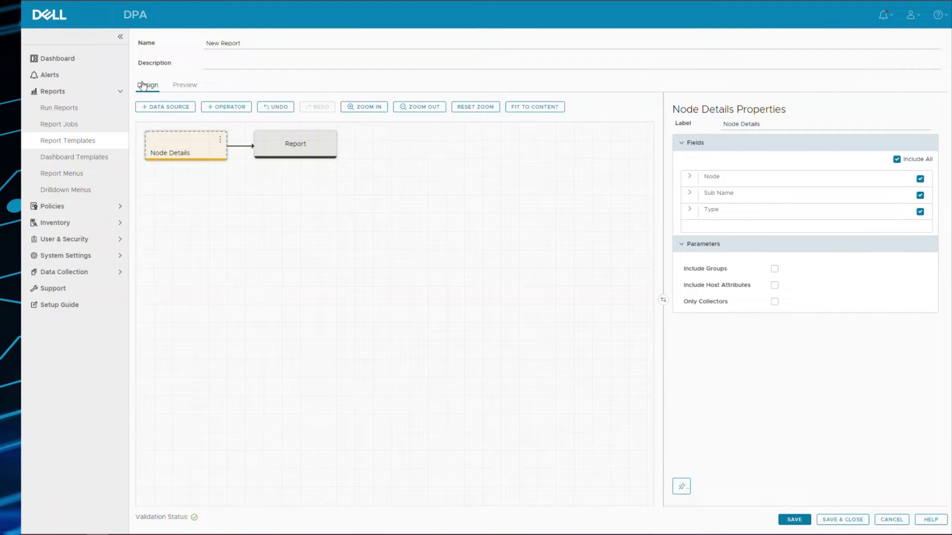
{"action": "triple_click", "coordinate": [241, 44]}
{"action": "key", "text": "BackSpace"}
{"action": "type", "text": "-"}
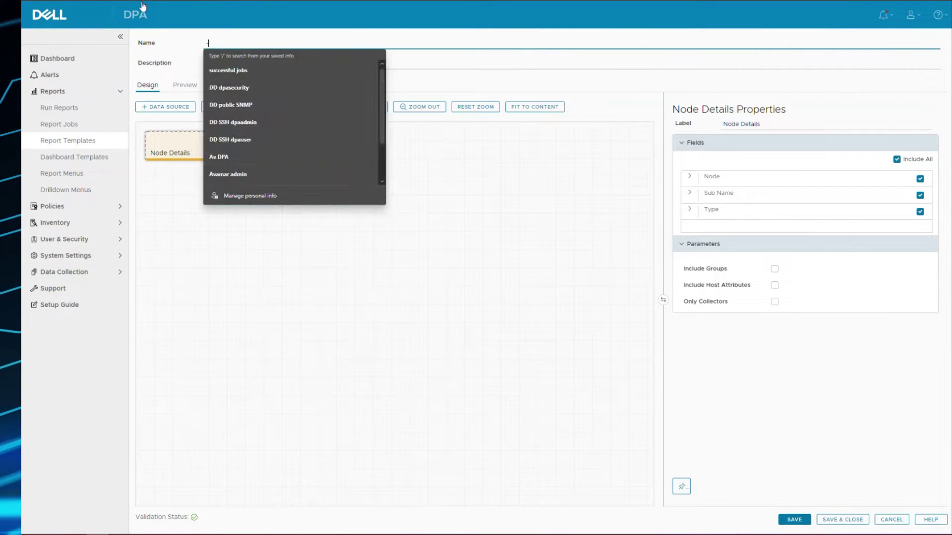
{"action": "type", "text": "EK-"}
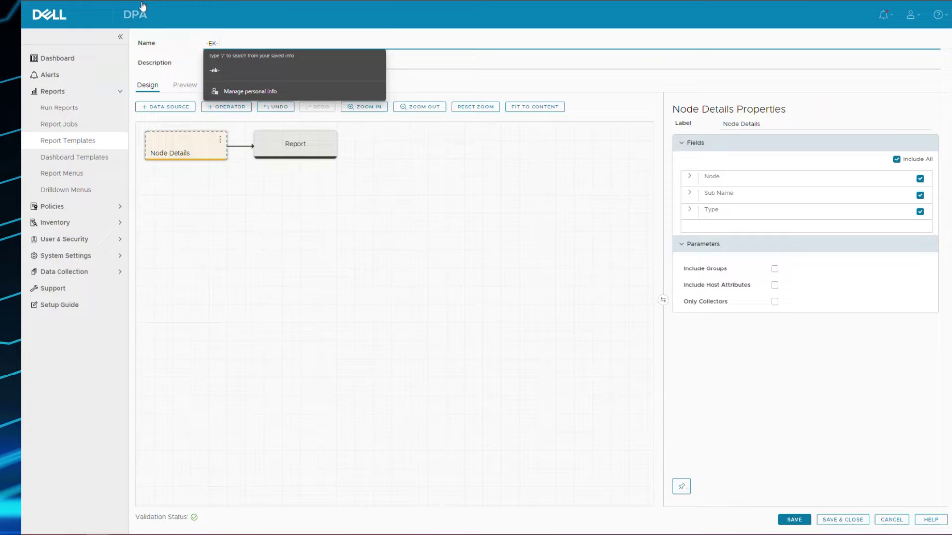
{"action": "type", "text": " List of VMs"}
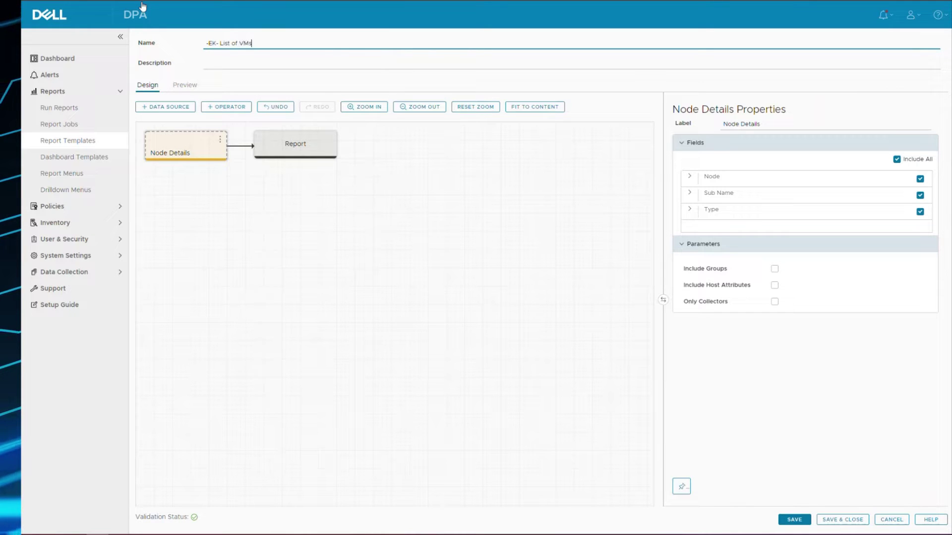
{"action": "left_click", "coordinate": [186, 151]}
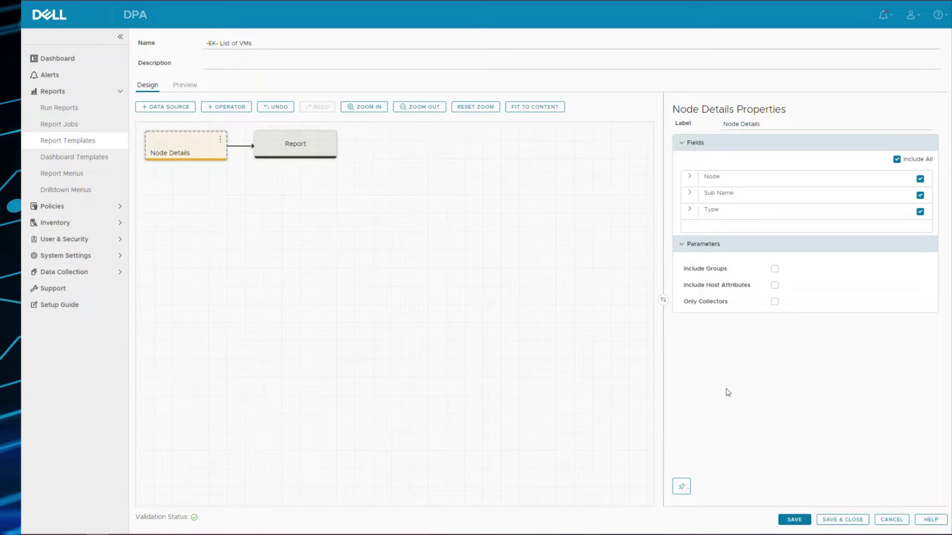
Detach Node Details from the Report node
{"action": "left_click", "coordinate": [221, 143]}
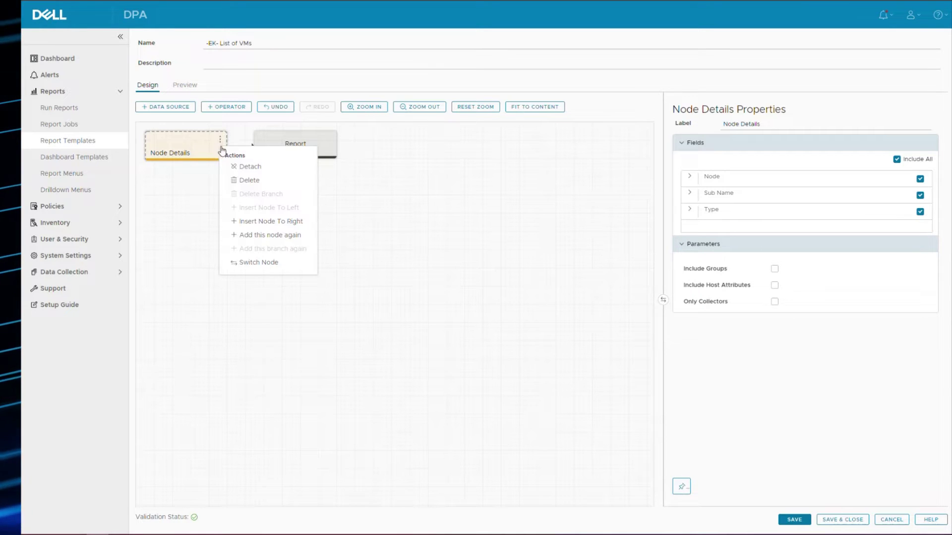
{"action": "left_click", "coordinate": [236, 167]}
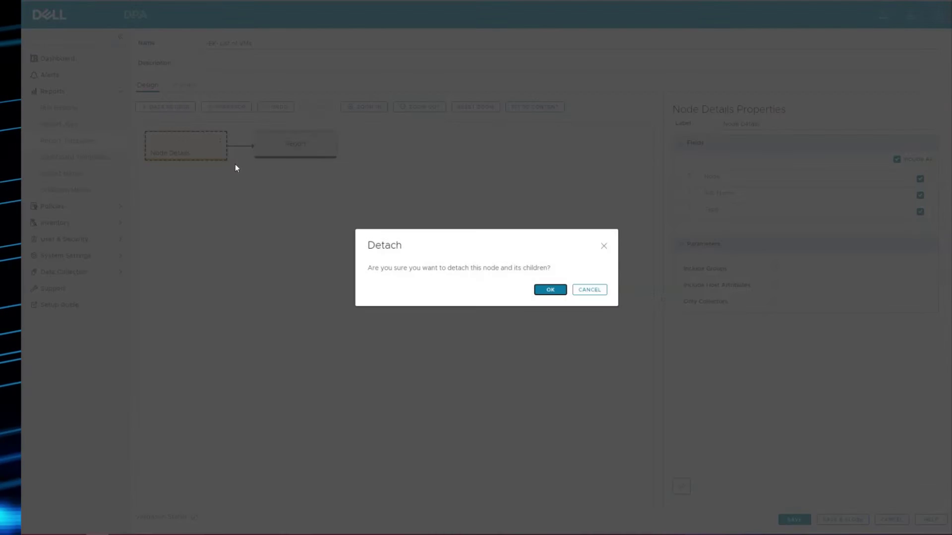
{"action": "left_click", "coordinate": [559, 294]}
Add a Dummy operator and feed Node Details into it
{"action": "left_click", "coordinate": [231, 108]}
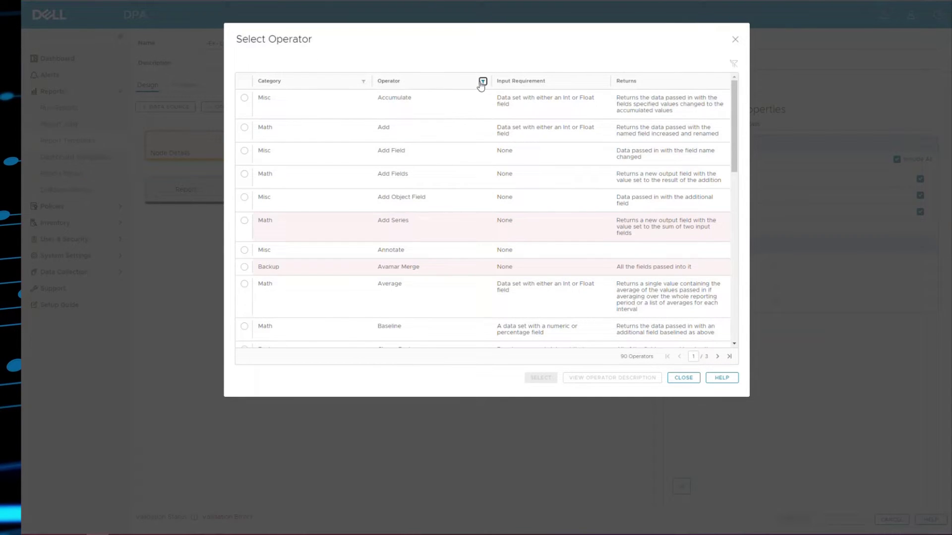
{"action": "left_click", "coordinate": [482, 82]}
{"action": "type", "text": "dummy"}
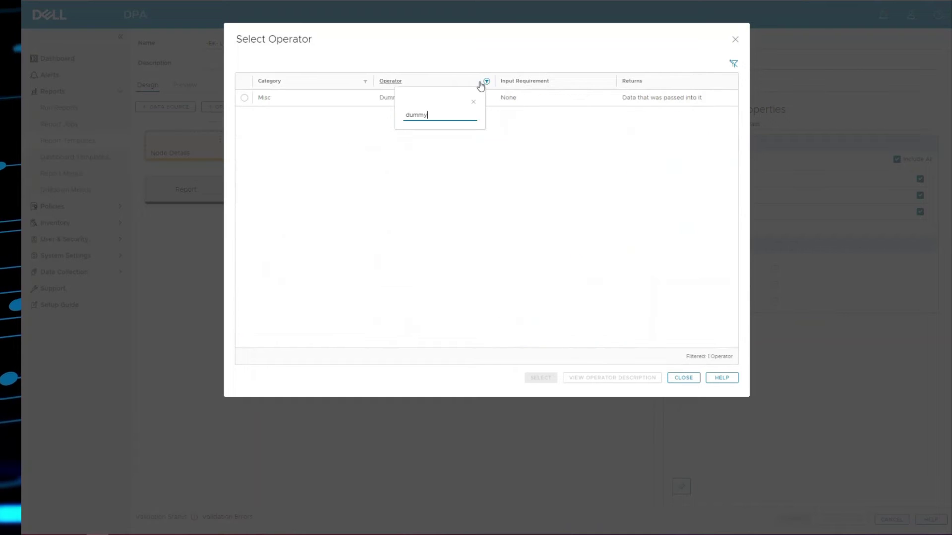
{"action": "left_click", "coordinate": [337, 95]}
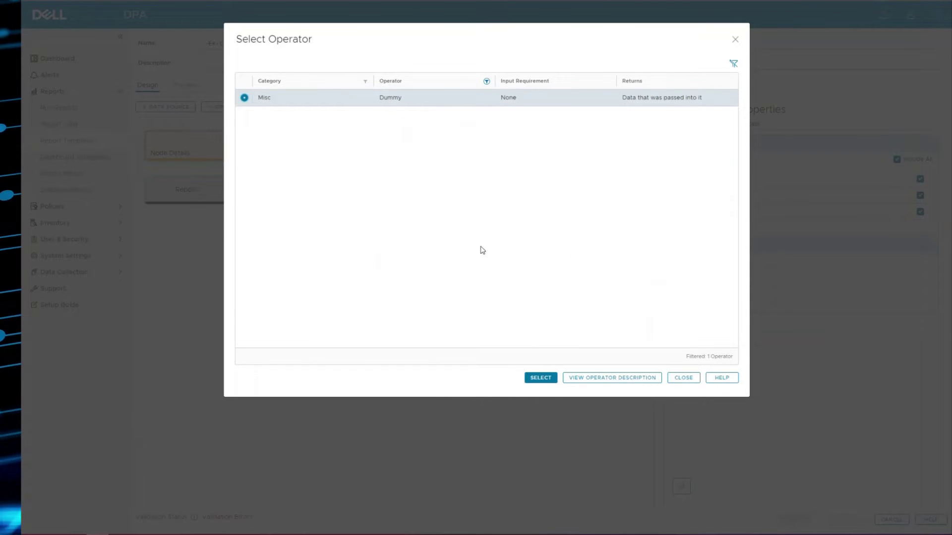
{"action": "left_click", "coordinate": [537, 377]}
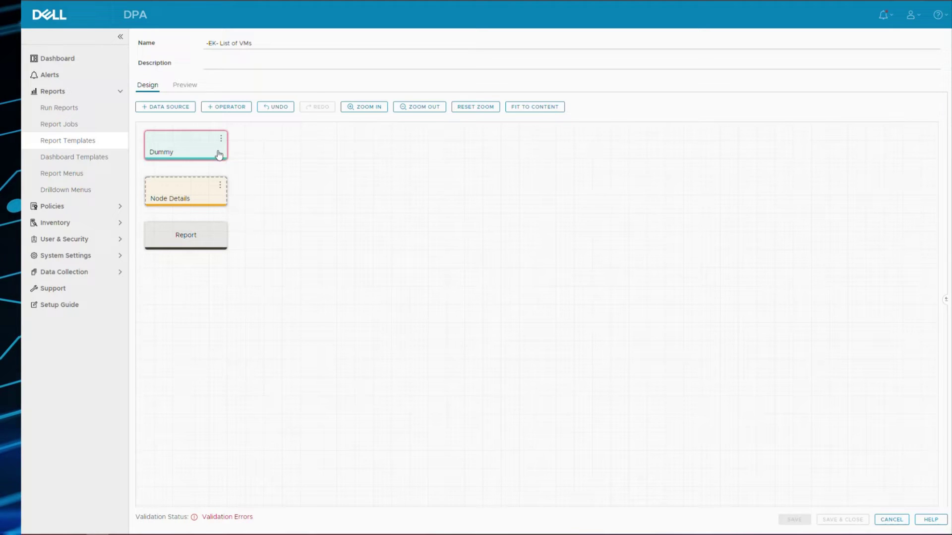
{"action": "mouse_move", "coordinate": [206, 151]}
{"action": "left_mouse_down"}
{"action": "mouse_move", "coordinate": [206, 192]}
{"action": "mouse_move", "coordinate": [204, 149]}
{"action": "left_mouse_up"}
Give the Dummy operator the condition Type Equal to NetWorkerBackupClient
{"action": "left_click", "coordinate": [285, 142]}
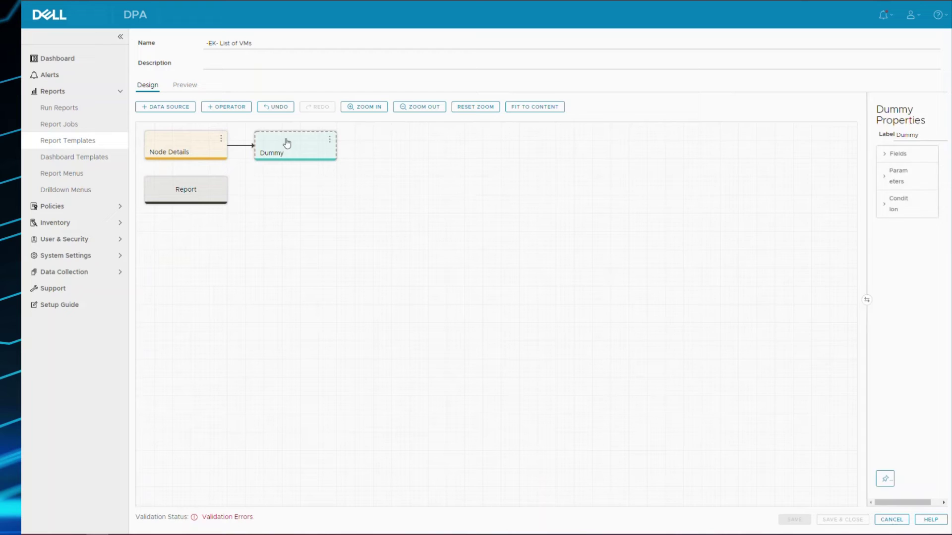
{"action": "left_click", "coordinate": [700, 176]}
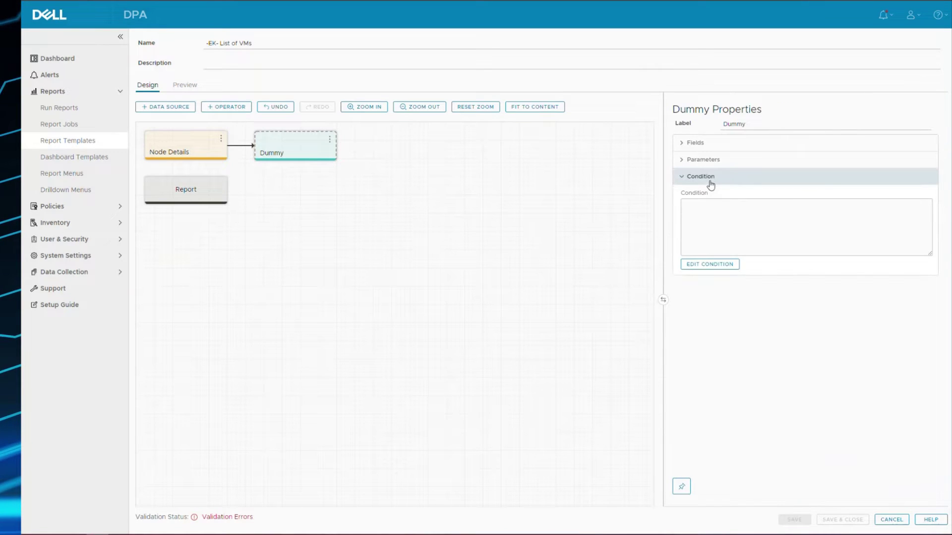
{"action": "left_click", "coordinate": [709, 263]}
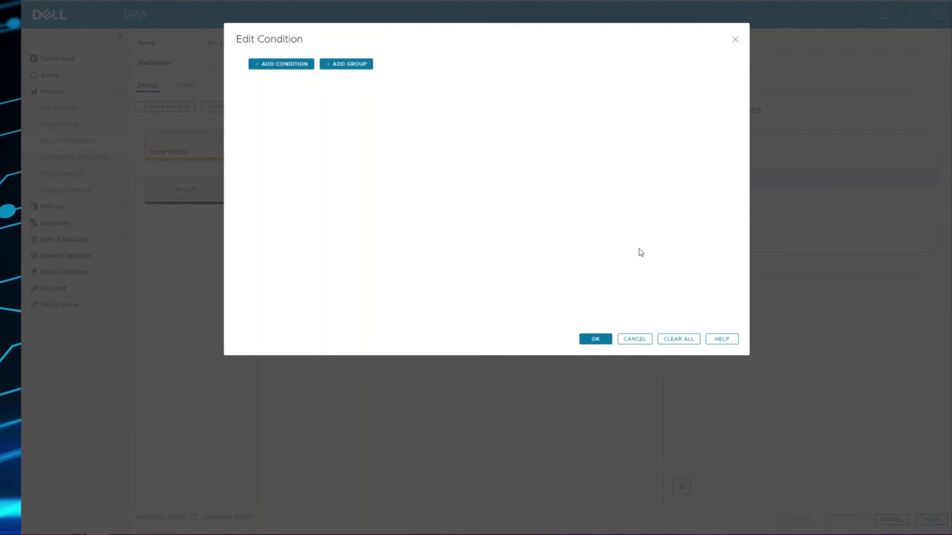
{"action": "left_click", "coordinate": [263, 64]}
{"action": "left_click", "coordinate": [280, 115]}
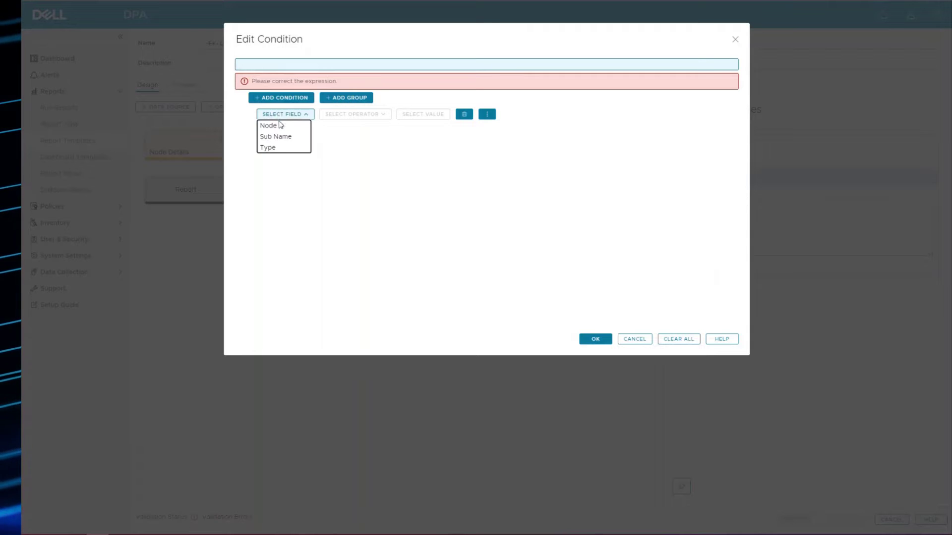
{"action": "left_click", "coordinate": [275, 148]}
{"action": "left_click", "coordinate": [317, 136]}
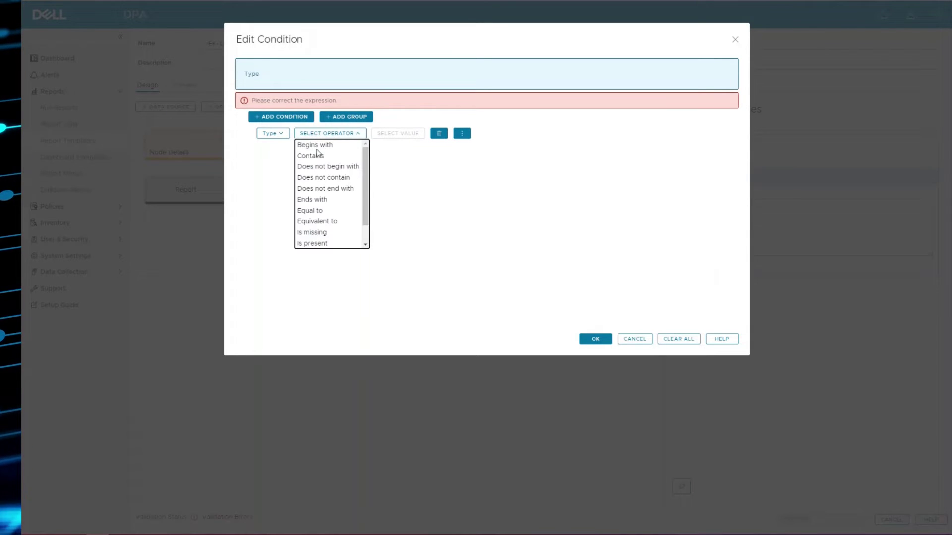
{"action": "left_click", "coordinate": [316, 211]}
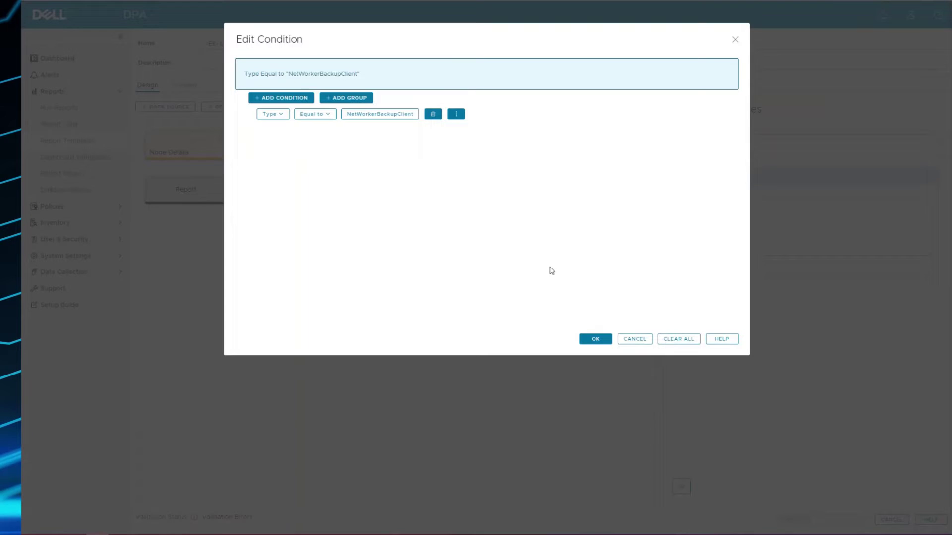
{"action": "left_click", "coordinate": [597, 340]}
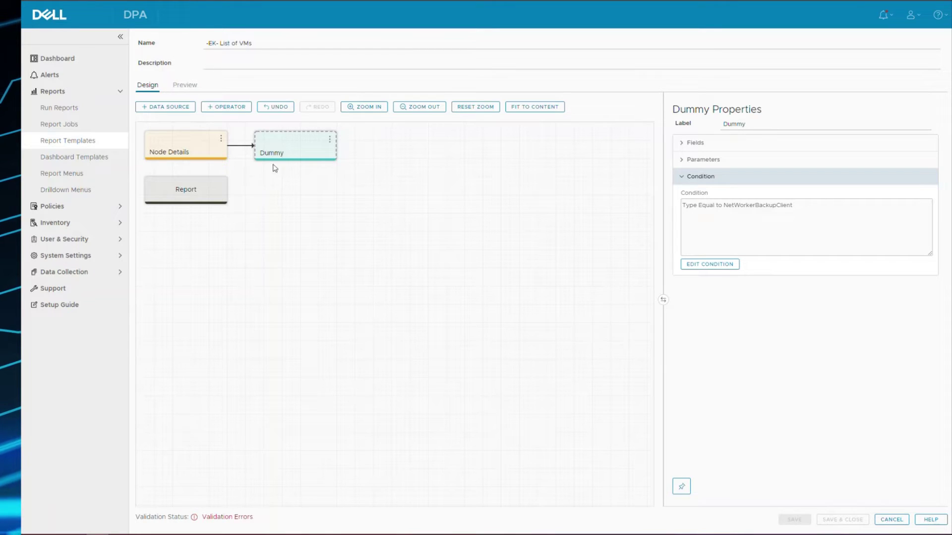
Connect Dummy into the Report node and include all of its fields
{"action": "left_click_drag", "start_coordinate": [283, 153], "coordinate": [186, 189]}
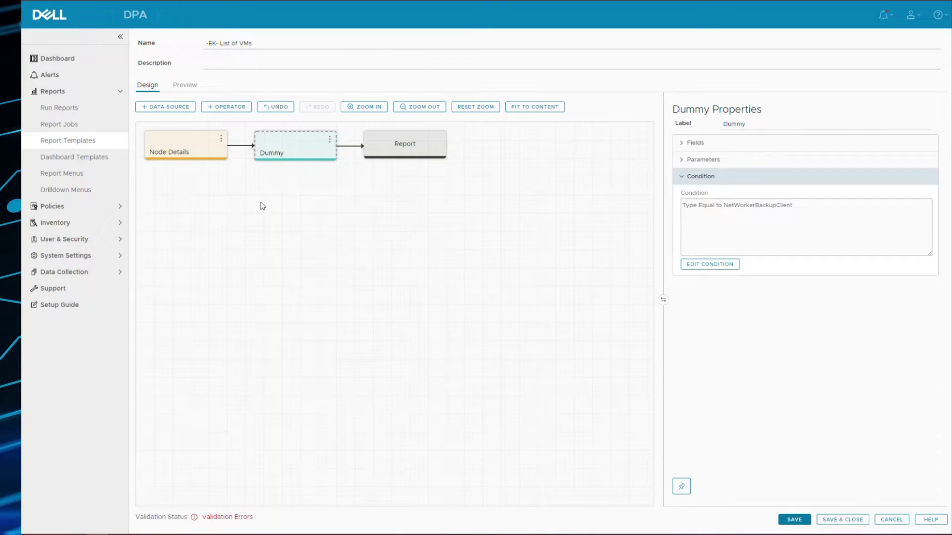
{"action": "left_click", "coordinate": [683, 144]}
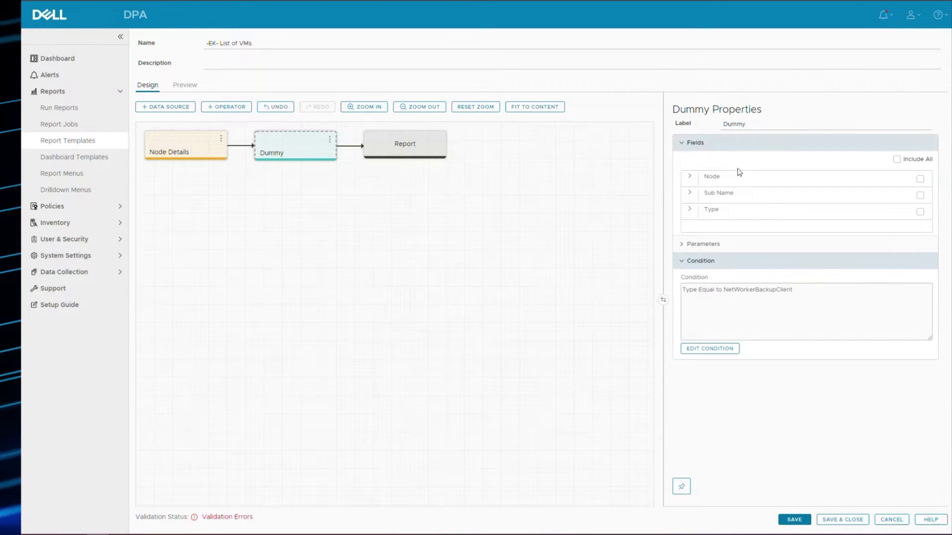
{"action": "left_click", "coordinate": [897, 159]}
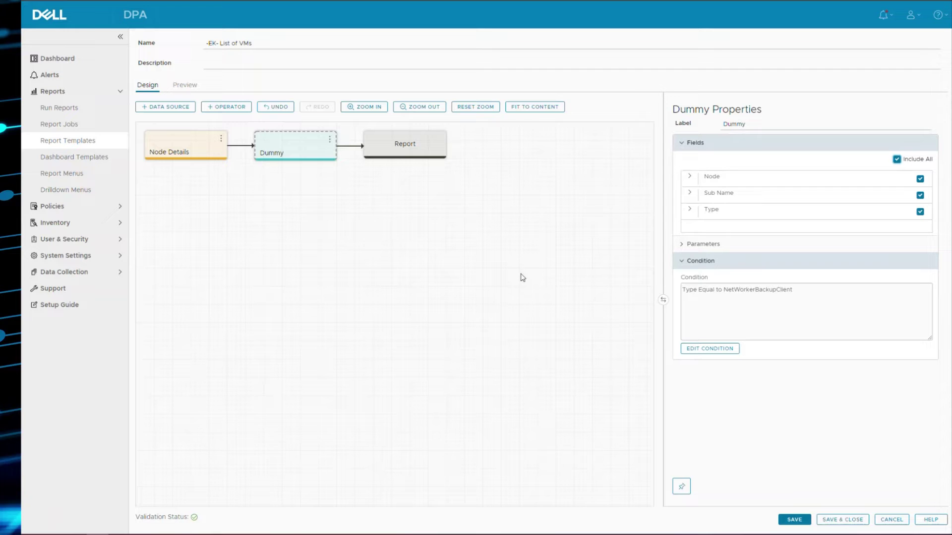
{"action": "left_click", "coordinate": [179, 88]}
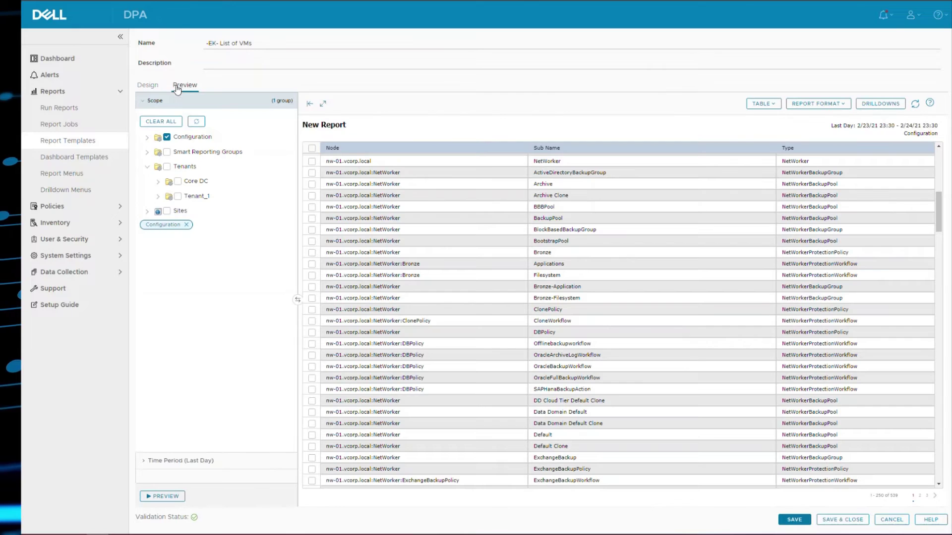
{"action": "left_click", "coordinate": [178, 498]}
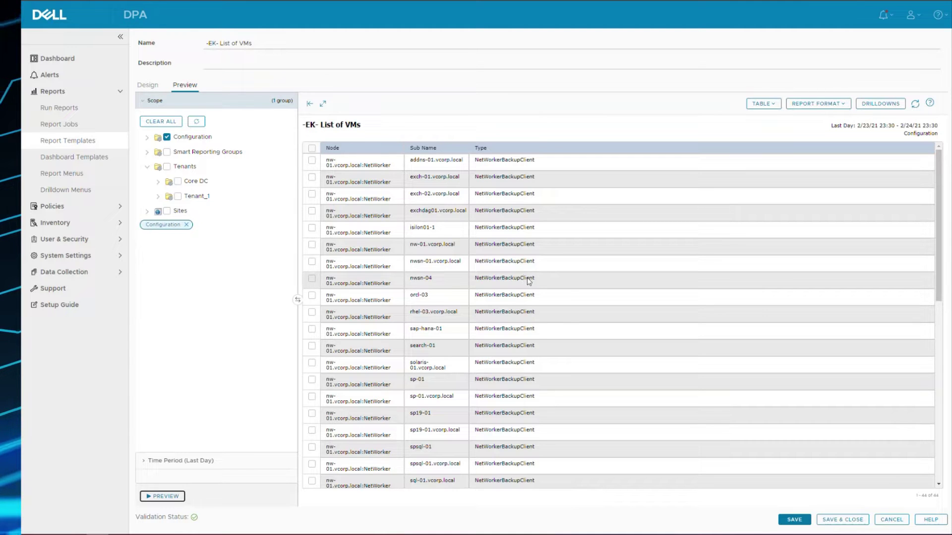
{"action": "scroll", "coordinate": [593, 406], "scroll_direction": "down", "scroll_amount": 8}
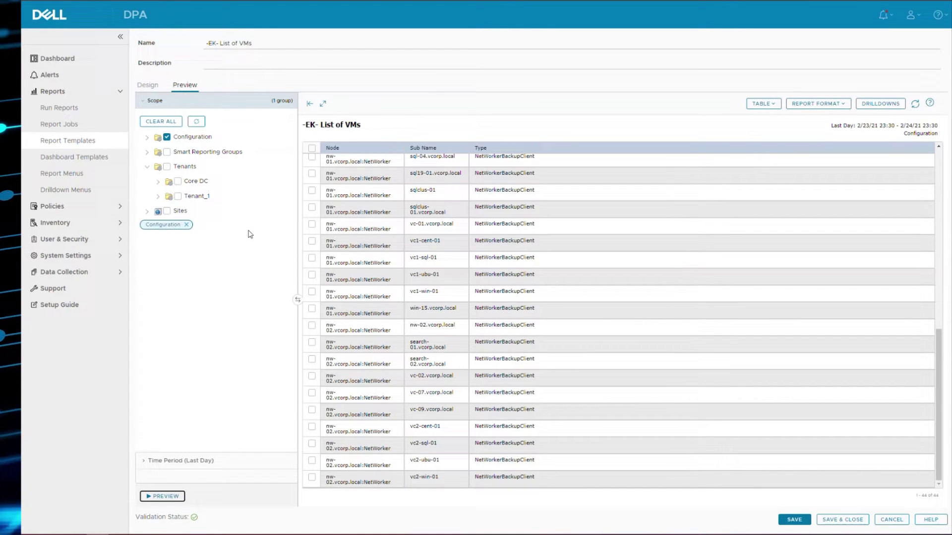
{"action": "left_click", "coordinate": [147, 85]}
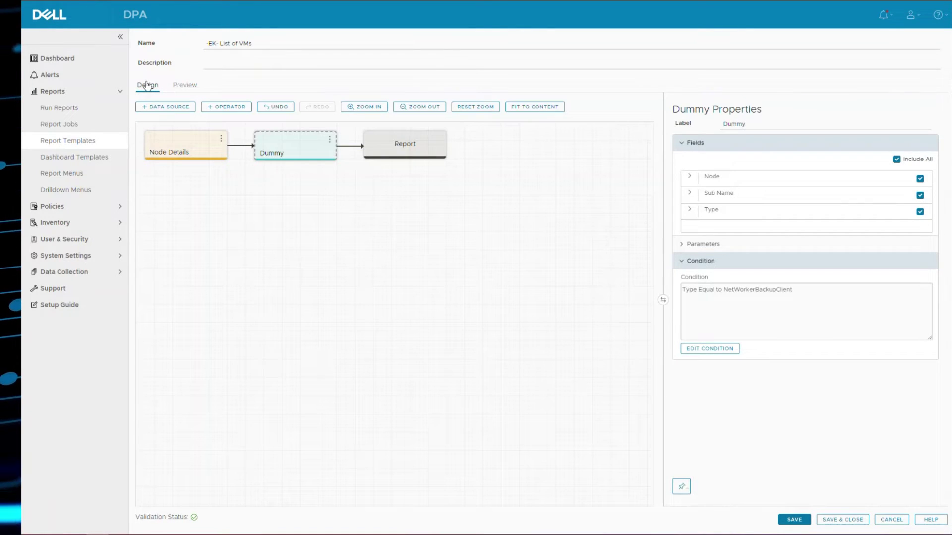
Add the Backup Client Config data source to the canvas, filtering by 'client config'
{"action": "left_click", "coordinate": [178, 108]}
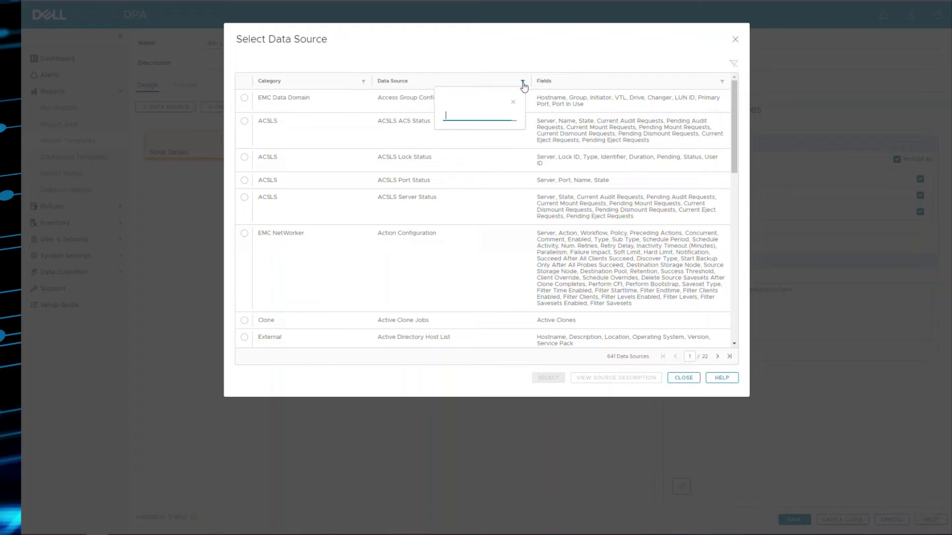
{"action": "type", "text": "client config"}
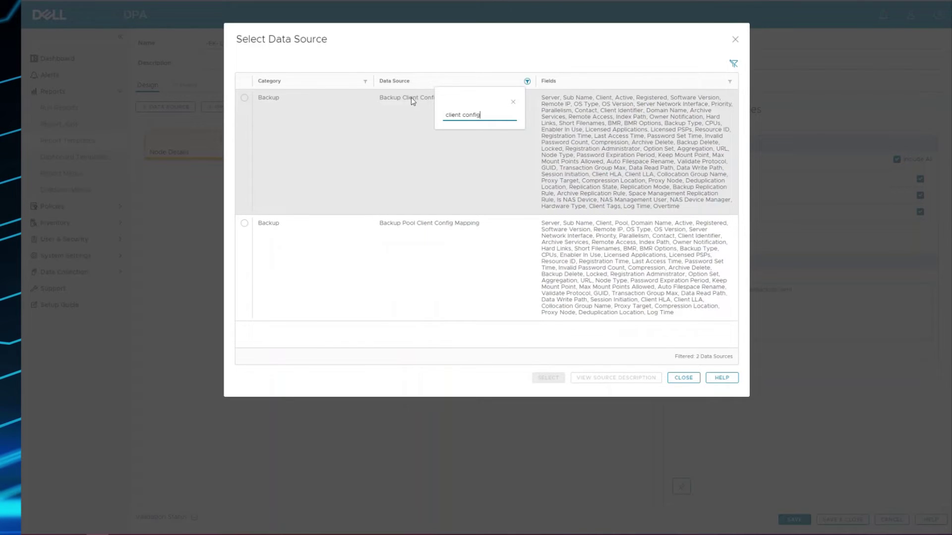
{"action": "left_click", "coordinate": [412, 97]}
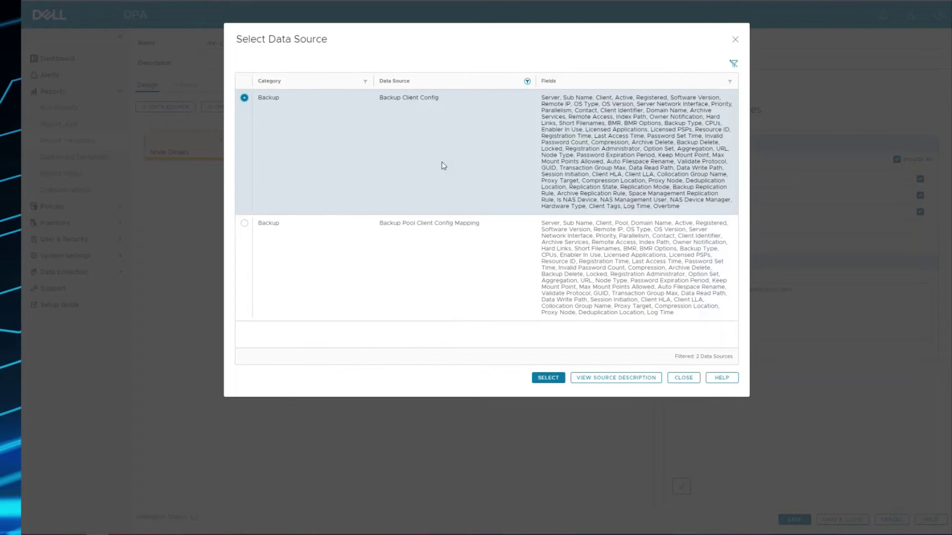
{"action": "left_click", "coordinate": [547, 379]}
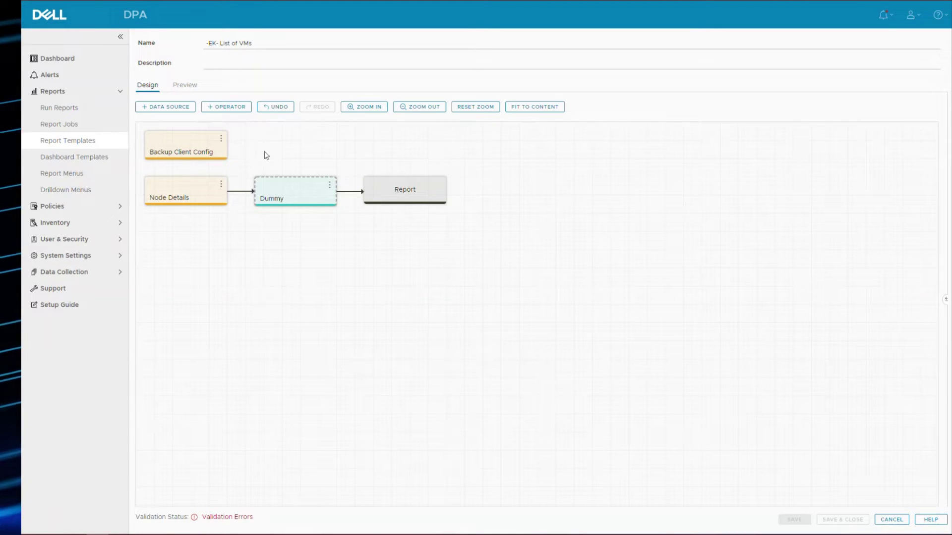
Add the Misc Merge operator to the canvas, filtering operators by 'merge'
{"action": "left_click", "coordinate": [233, 109]}
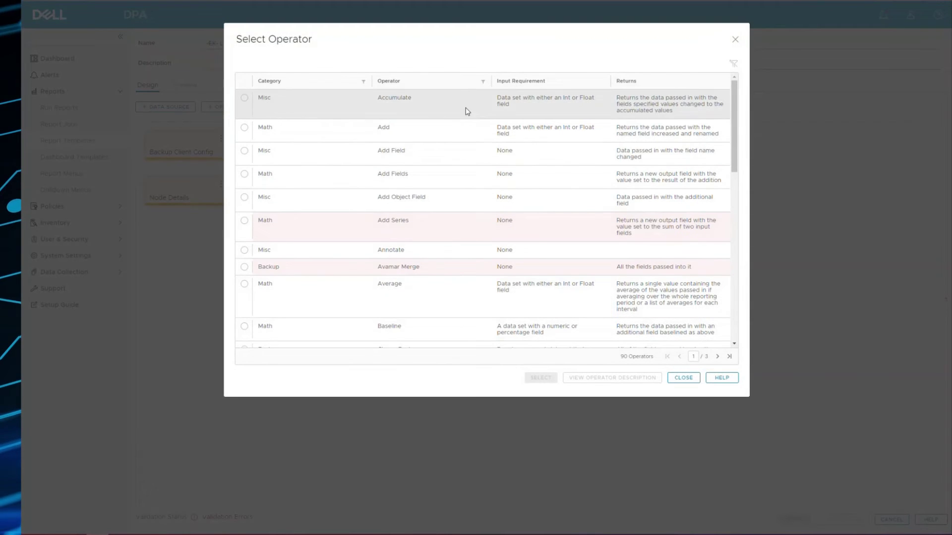
{"action": "left_click", "coordinate": [482, 82]}
{"action": "type", "text": "mer"}
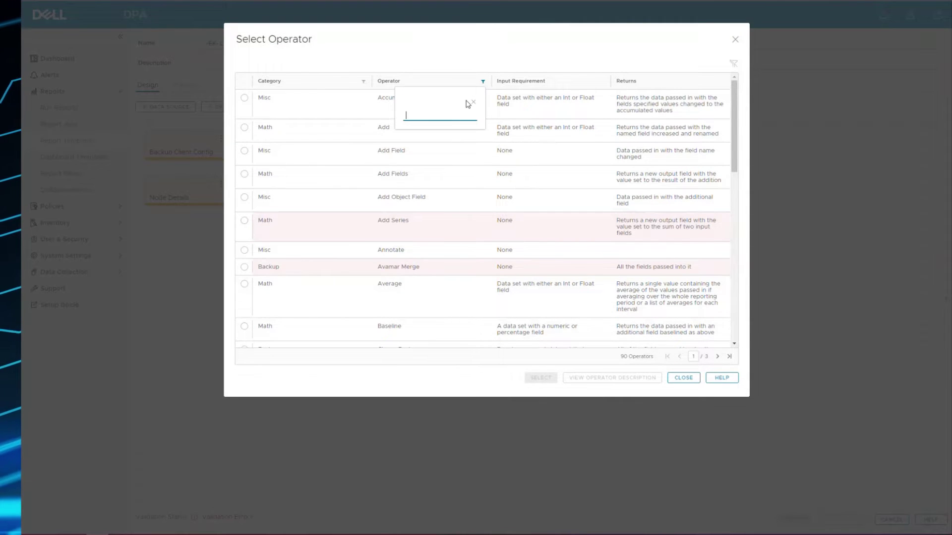
{"action": "type", "text": "ge"}
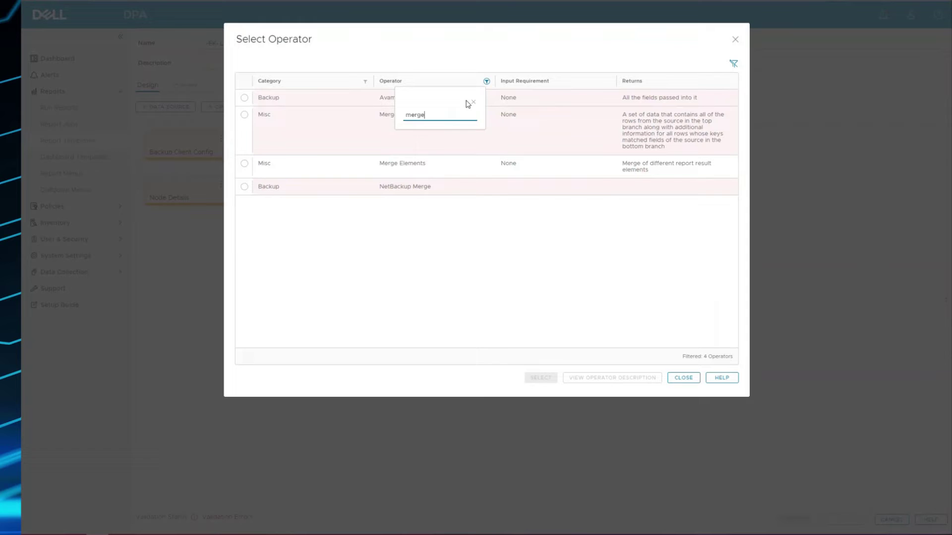
{"action": "left_click", "coordinate": [355, 122]}
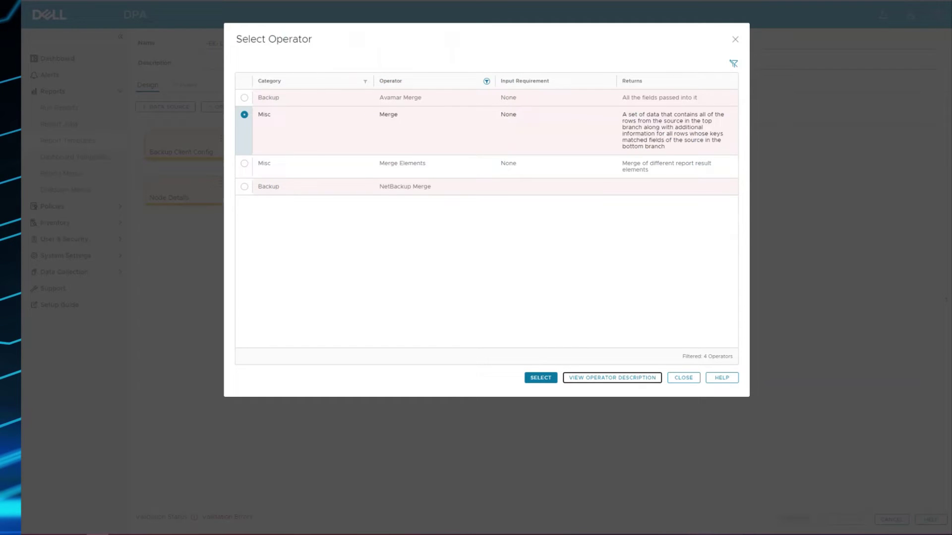
{"action": "left_click", "coordinate": [537, 378]}
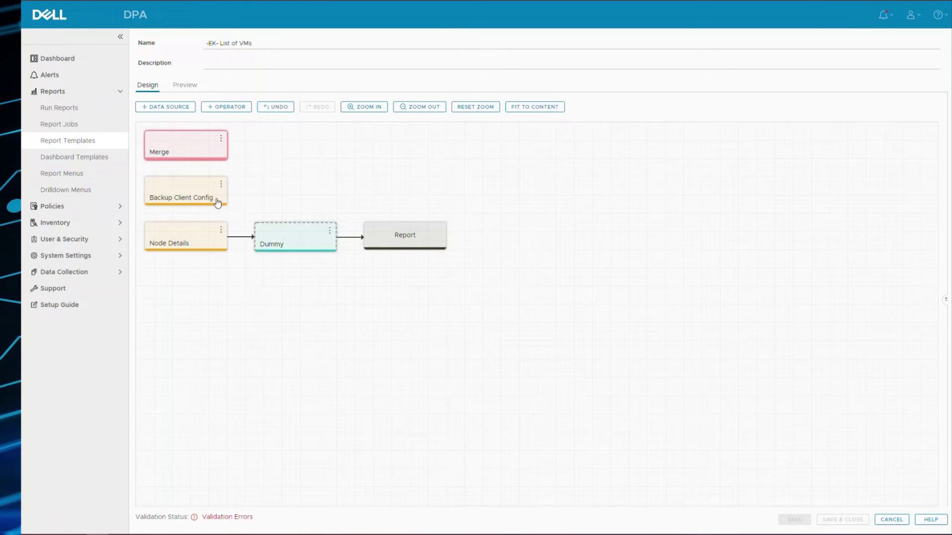
Uncheck Include All on Backup Client Config, leaving only Server, Sub Name, Client and Domain Name
{"action": "left_click", "coordinate": [207, 196]}
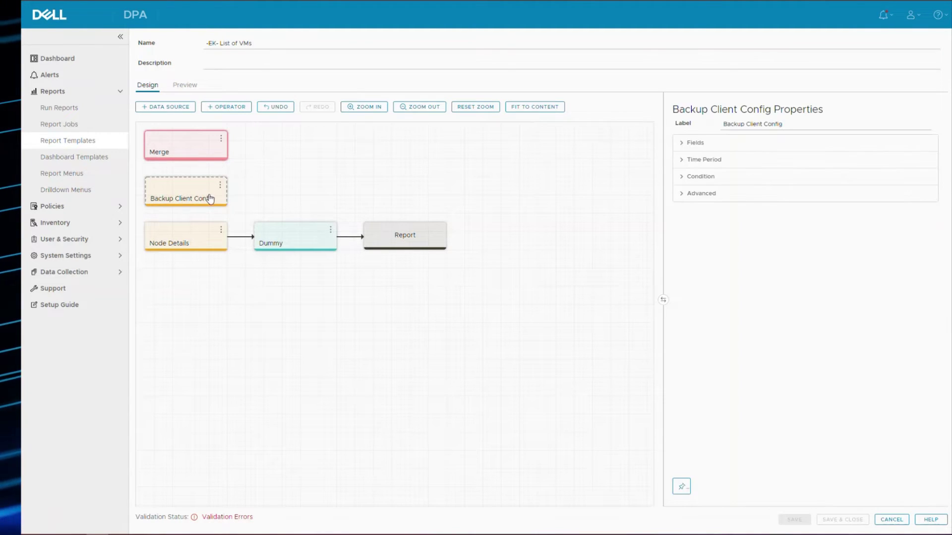
{"action": "left_click", "coordinate": [683, 143]}
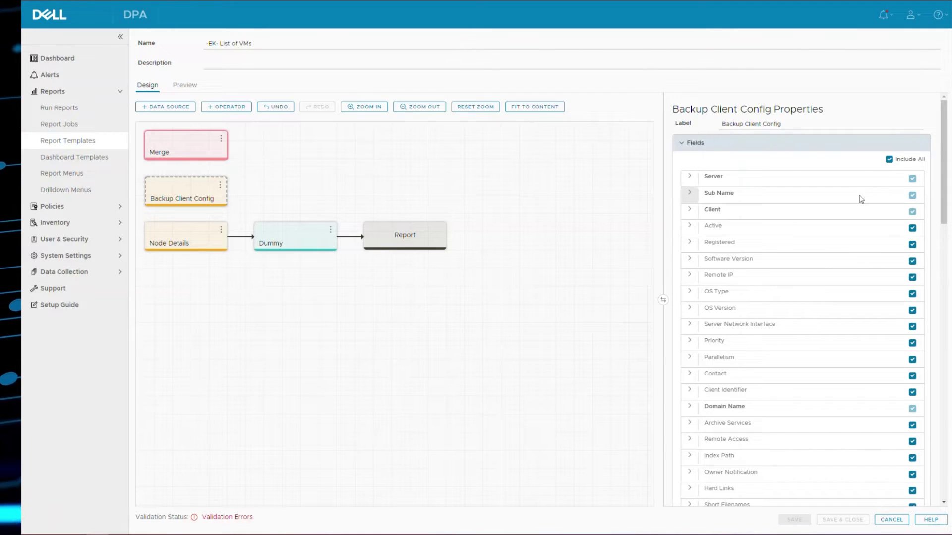
{"action": "left_click", "coordinate": [889, 159]}
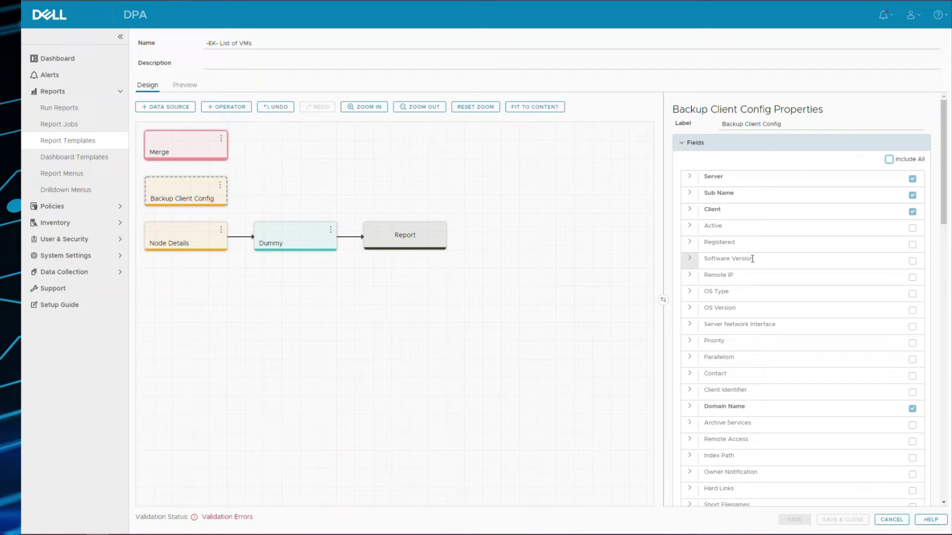
{"action": "scroll", "coordinate": [785, 419], "scroll_direction": "down", "scroll_amount": 1}
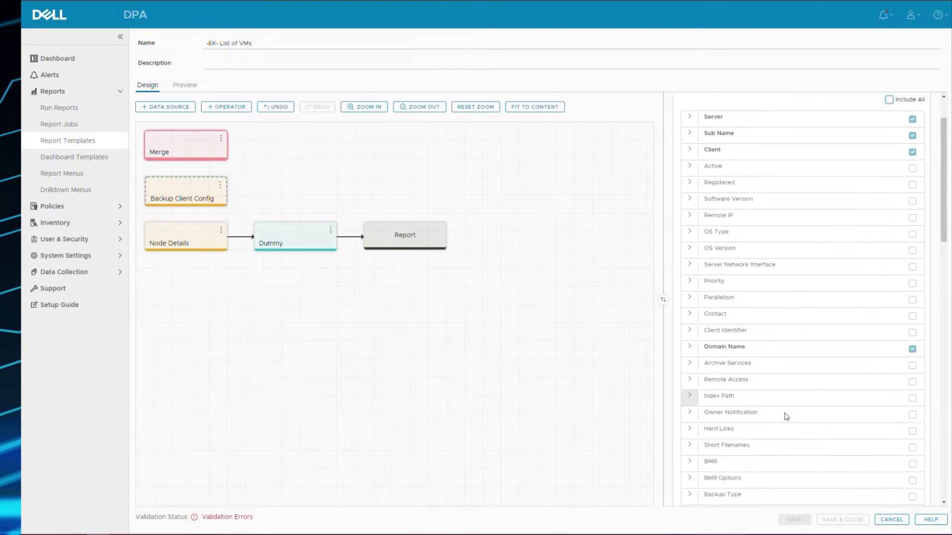
{"action": "scroll", "coordinate": [787, 417], "scroll_direction": "down", "scroll_amount": 1}
{"action": "scroll", "coordinate": [786, 418], "scroll_direction": "down", "scroll_amount": 2}
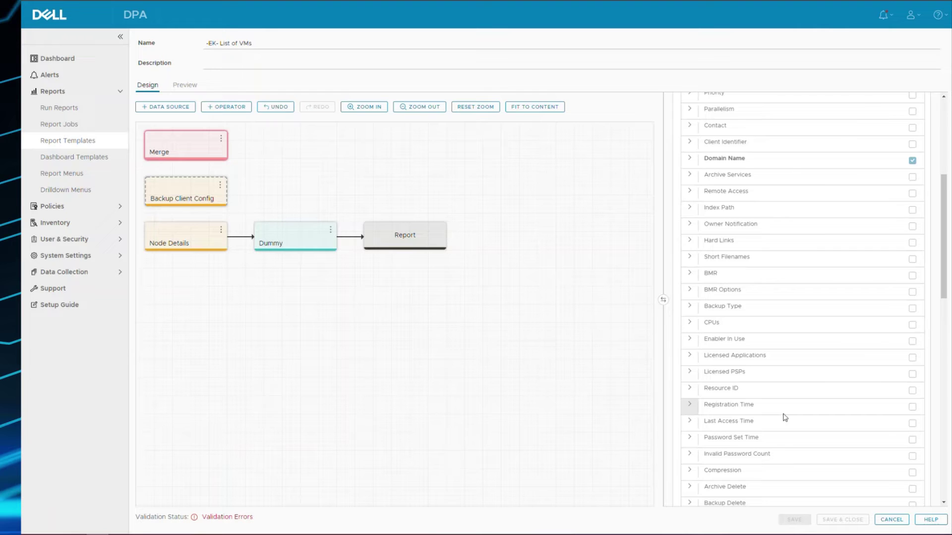
{"action": "scroll", "coordinate": [785, 417], "scroll_direction": "up", "scroll_amount": 4}
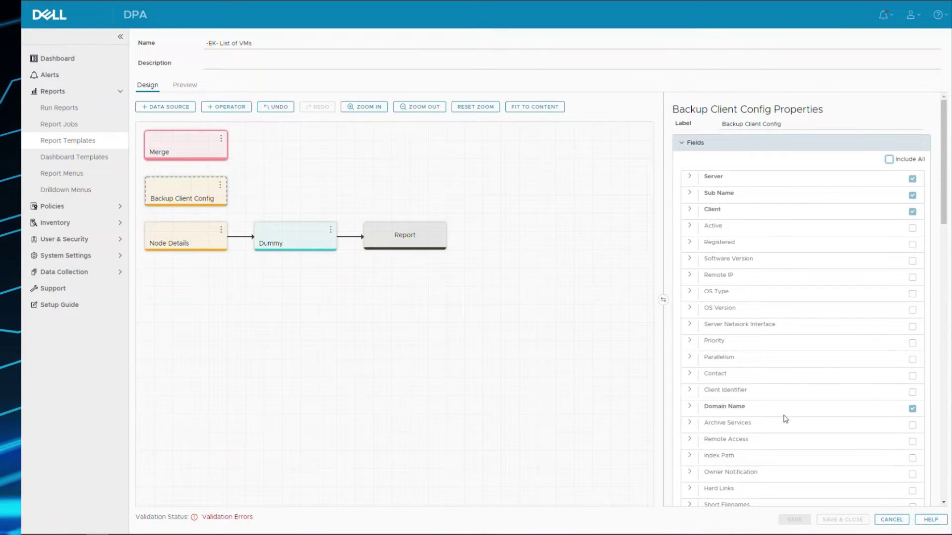
{"action": "left_click", "coordinate": [198, 242]}
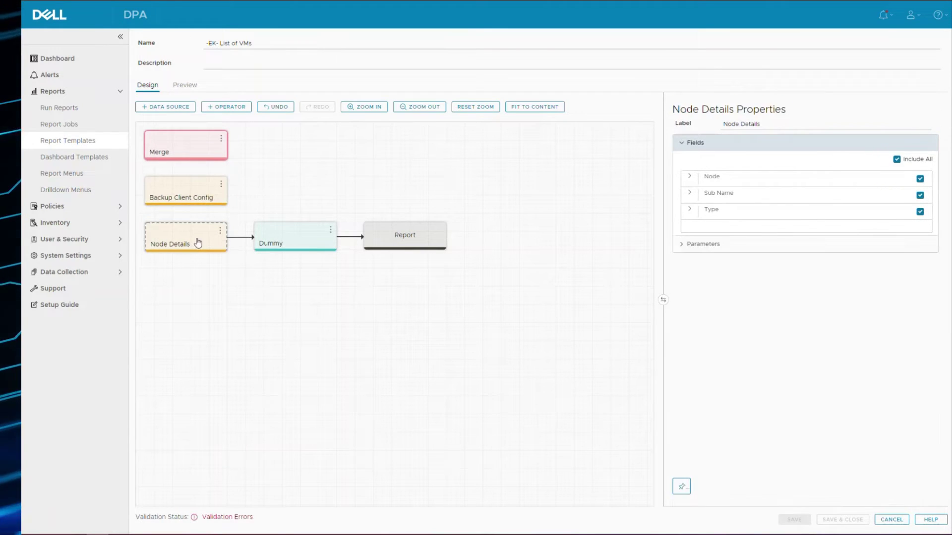
Relabel the Node Details Sub Name field as Client
{"action": "left_click", "coordinate": [689, 195]}
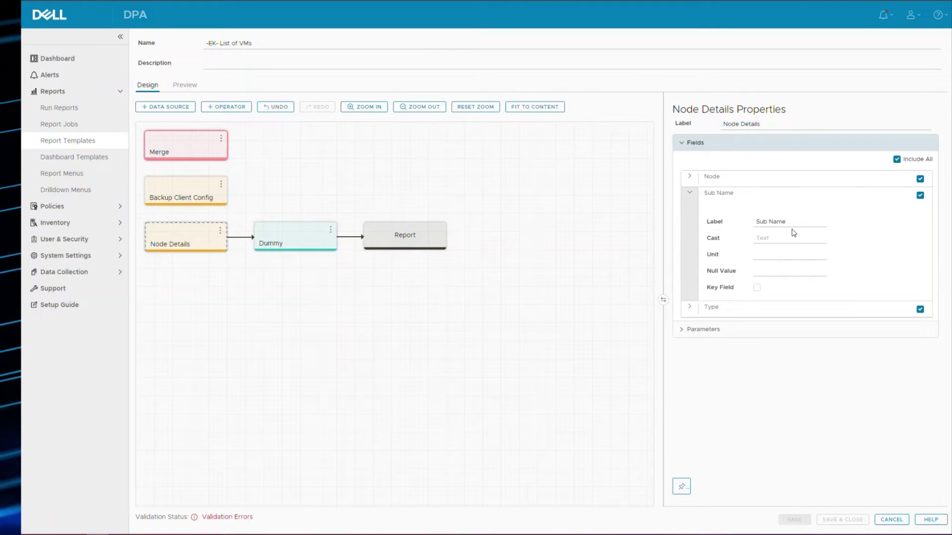
{"action": "left_click_drag", "start_coordinate": [791, 221], "coordinate": [752, 224]}
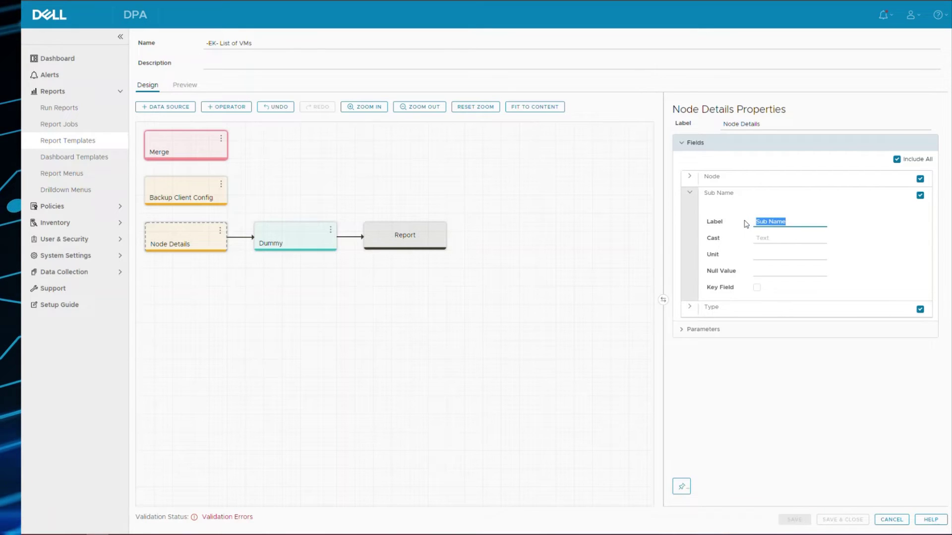
{"action": "type", "text": "c"}
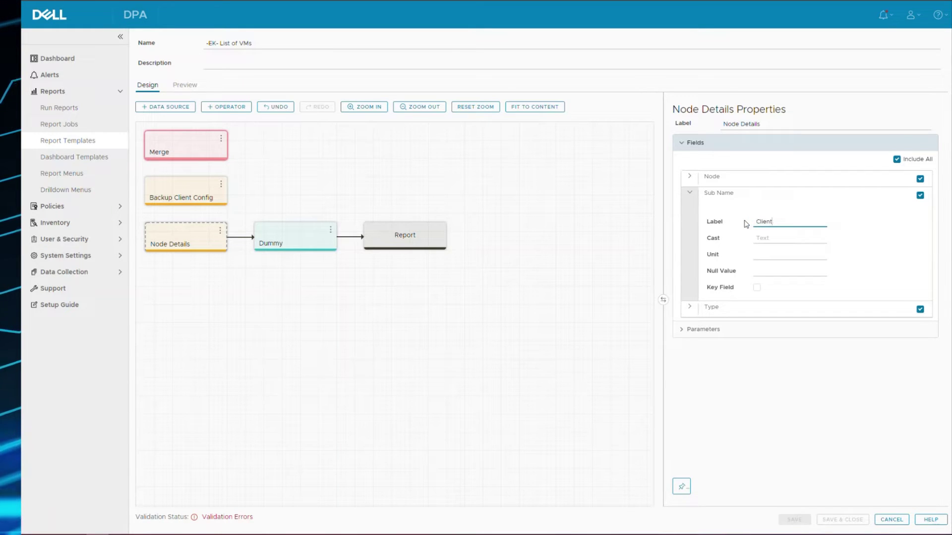
{"action": "left_click", "coordinate": [757, 295]}
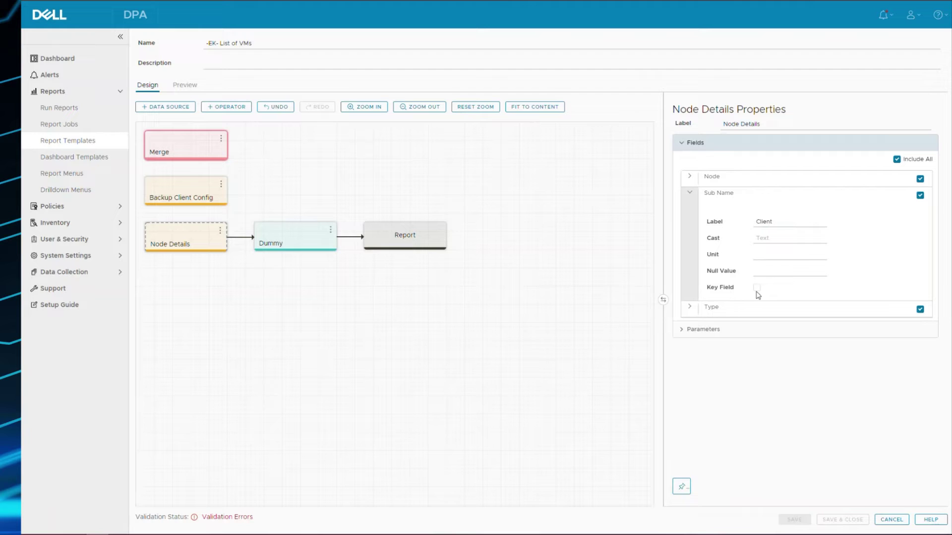
{"action": "left_click", "coordinate": [765, 365]}
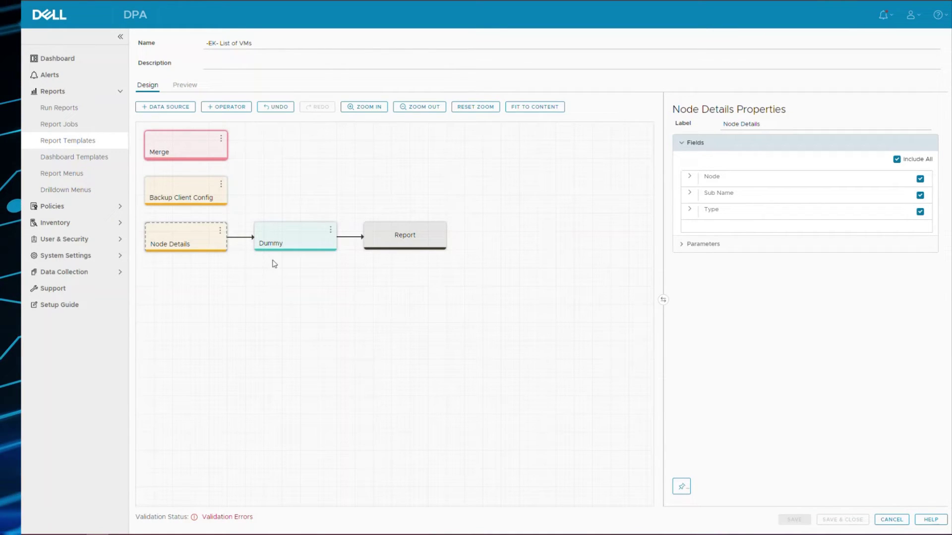
{"action": "left_click", "coordinate": [290, 244]}
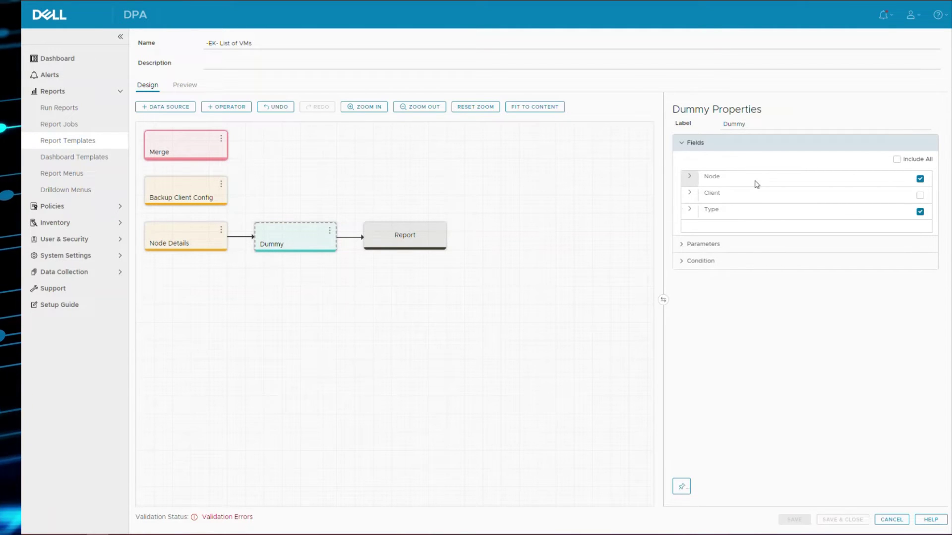
Include all fields in Dummy and detach it from the Report node
{"action": "left_click", "coordinate": [896, 160]}
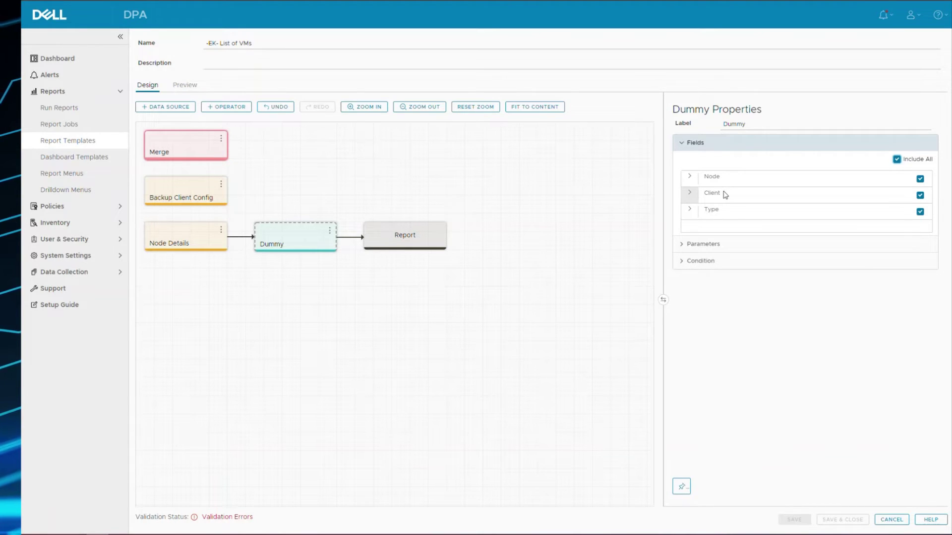
{"action": "left_click", "coordinate": [328, 237]}
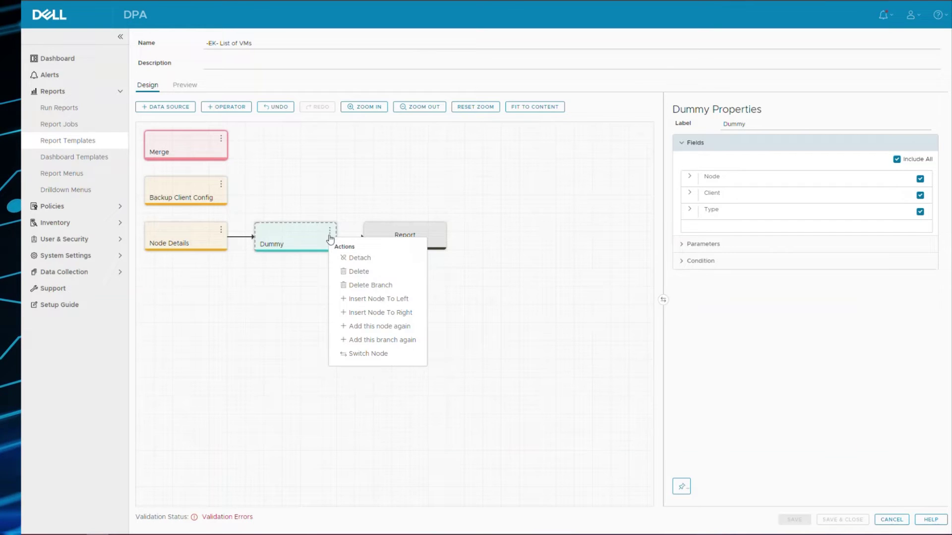
{"action": "left_click", "coordinate": [345, 259]}
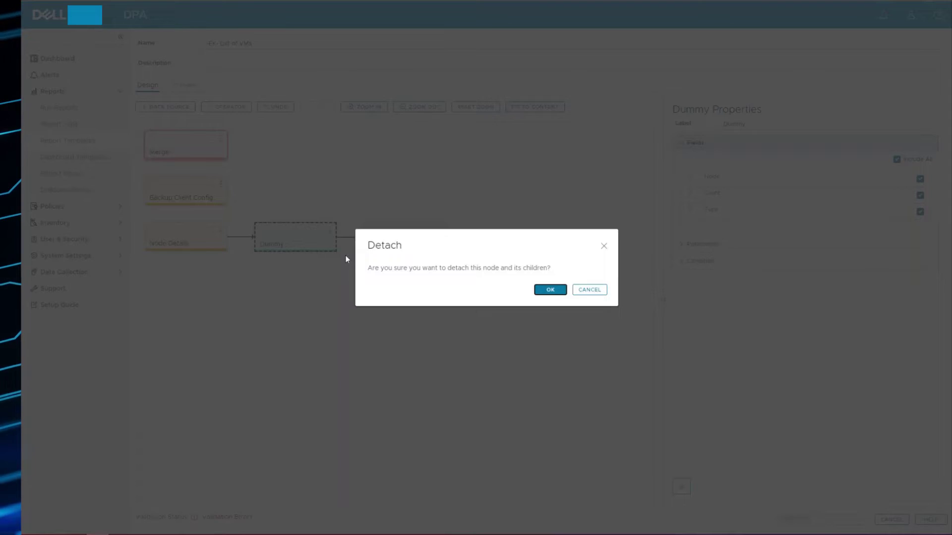
{"action": "left_click", "coordinate": [549, 291]}
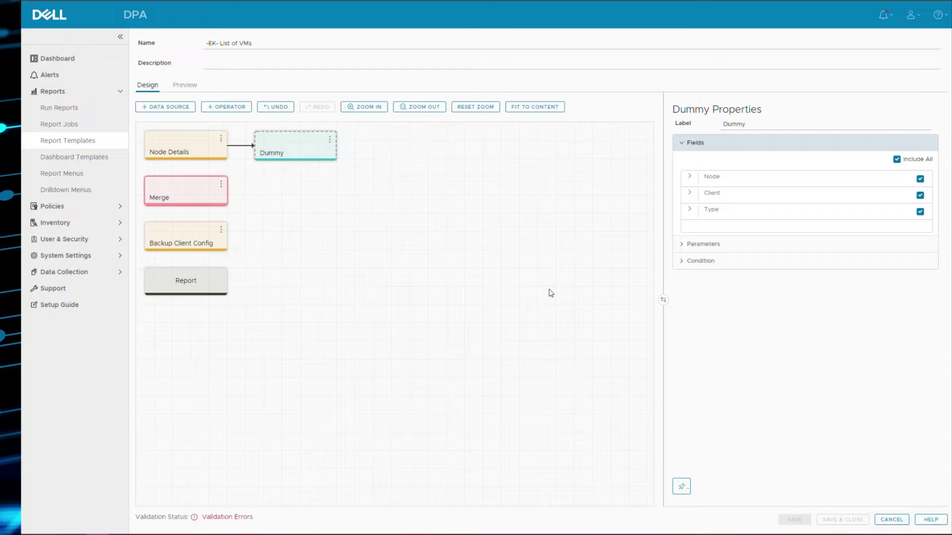
Inspect Dummy's Type, Client and Node field settings, then open the operator catalogue
{"action": "left_click", "coordinate": [688, 214]}
{"action": "left_click", "coordinate": [689, 195]}
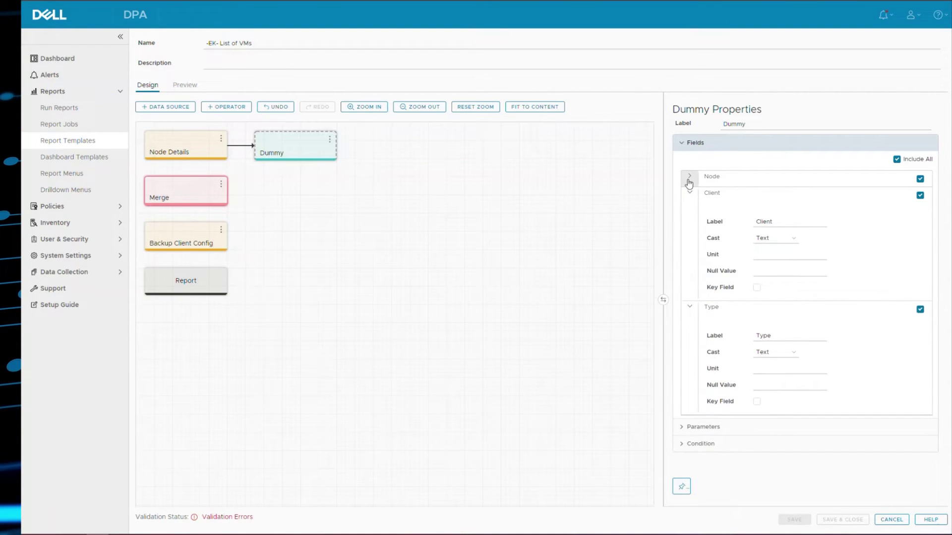
{"action": "left_click", "coordinate": [689, 177]}
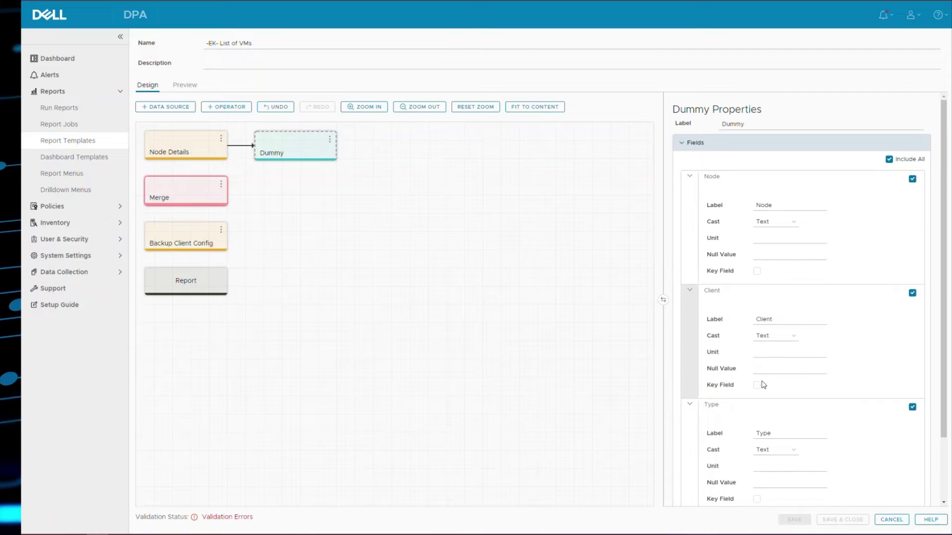
{"action": "left_click", "coordinate": [688, 178]}
{"action": "left_click", "coordinate": [689, 196]}
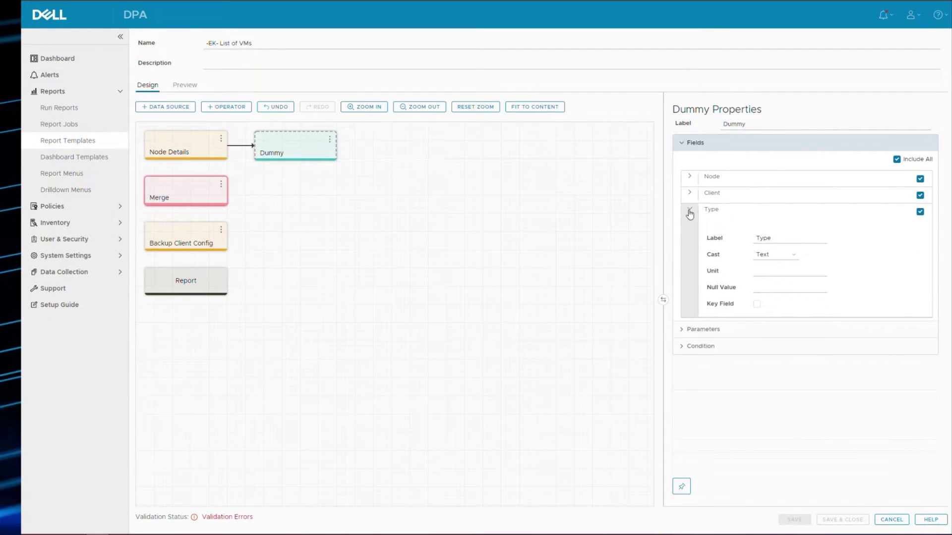
{"action": "left_click", "coordinate": [689, 210]}
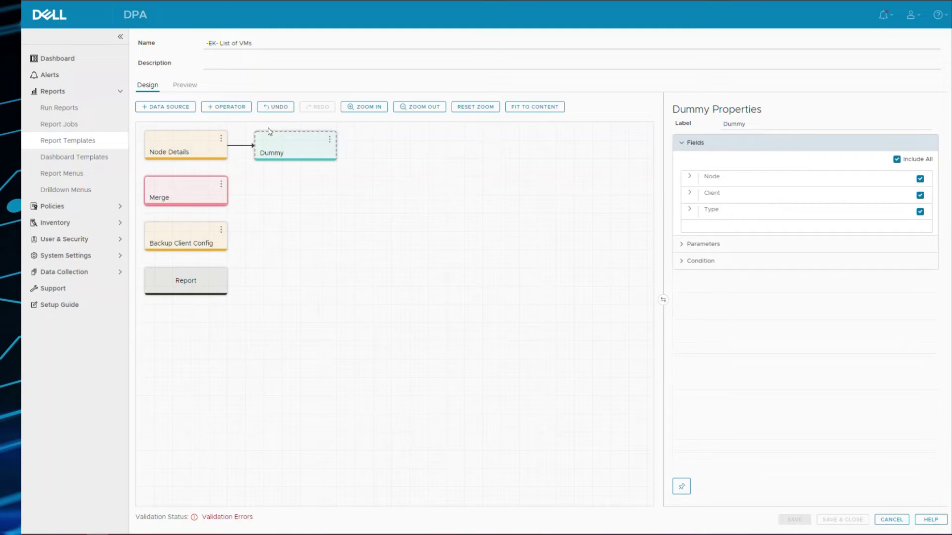
{"action": "left_click", "coordinate": [239, 107]}
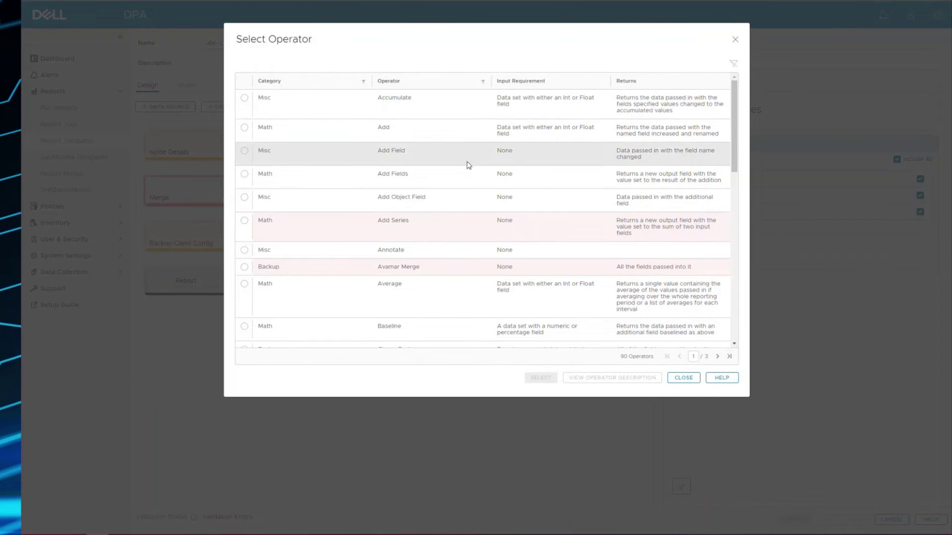
Add a SetKey operator to the canvas and link it after the Dummy node
{"action": "left_click", "coordinate": [481, 82]}
{"action": "type", "text": "s"}
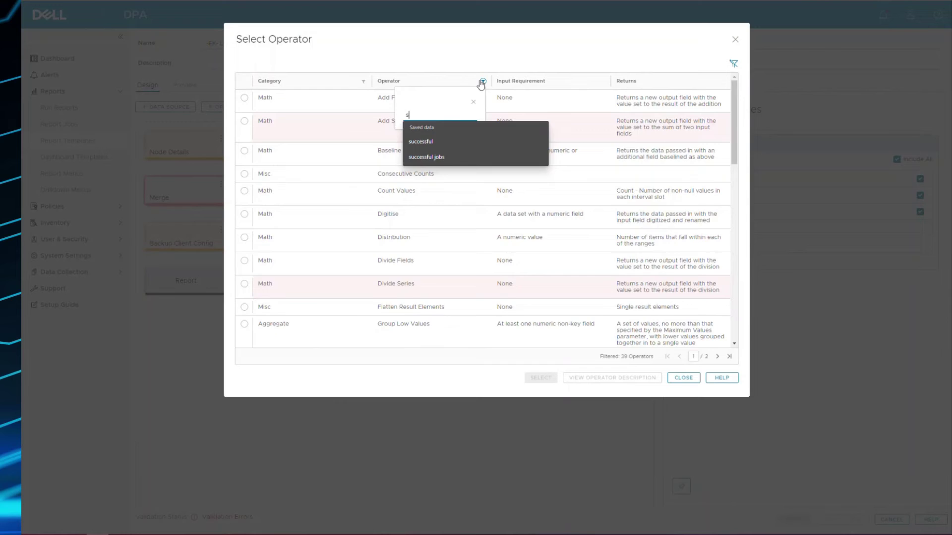
{"action": "type", "text": "etkey"}
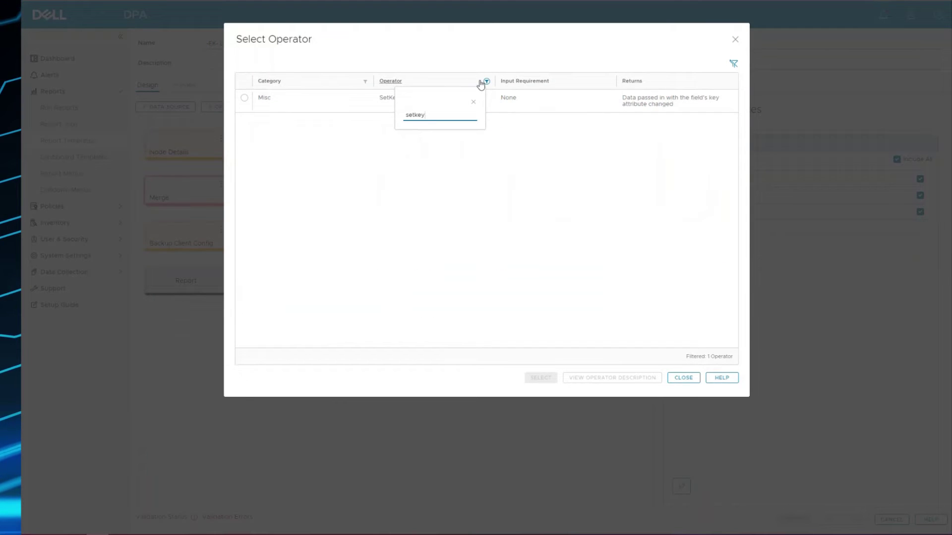
{"action": "left_click", "coordinate": [311, 99]}
{"action": "left_click", "coordinate": [540, 377]}
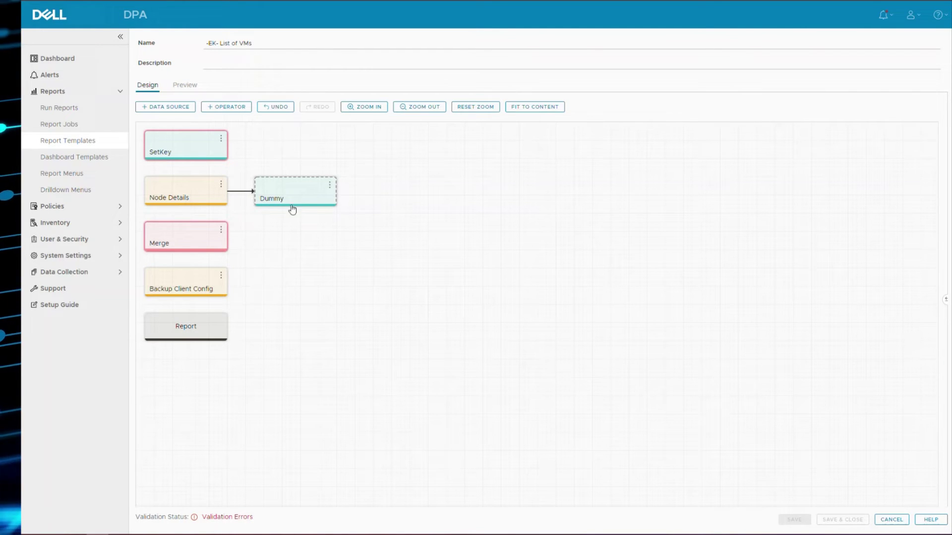
{"action": "left_click_drag", "start_coordinate": [300, 181], "coordinate": [188, 145]}
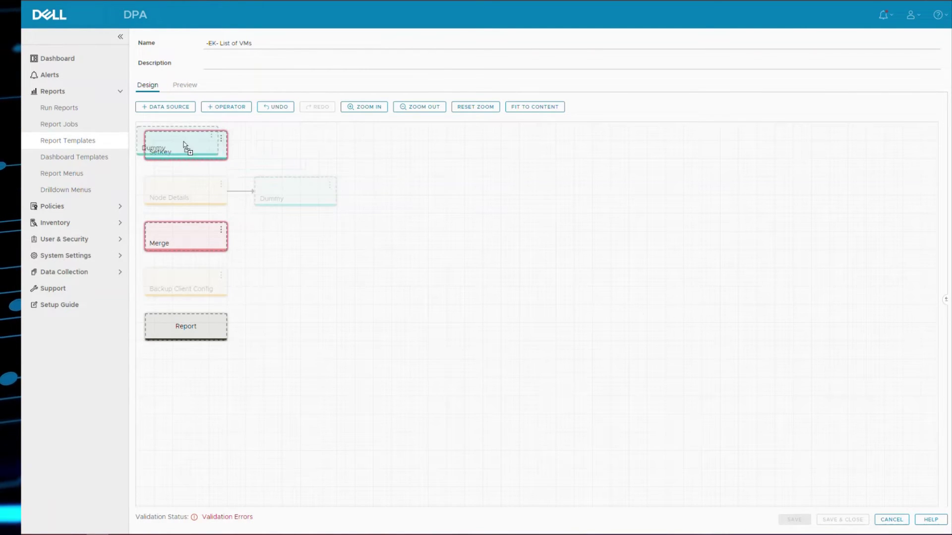
Configure SetKey with Field Name Client marked as key, and include all fields
{"action": "left_click", "coordinate": [378, 147]}
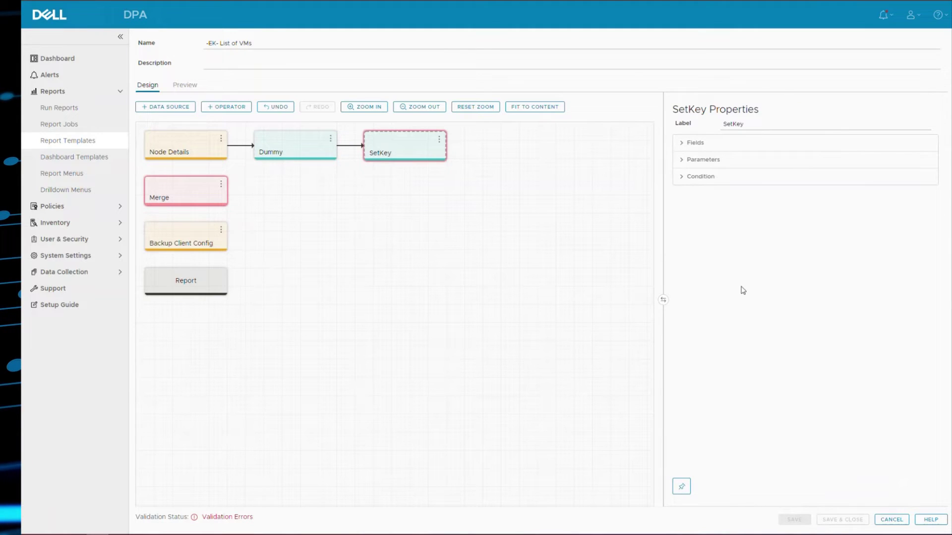
{"action": "left_click", "coordinate": [706, 160]}
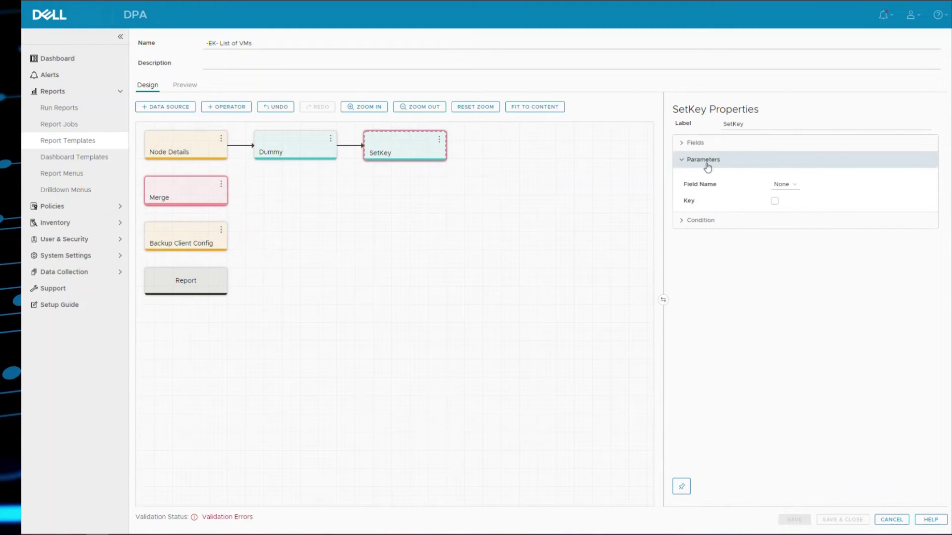
{"action": "left_click", "coordinate": [778, 184]}
{"action": "left_click", "coordinate": [782, 214]}
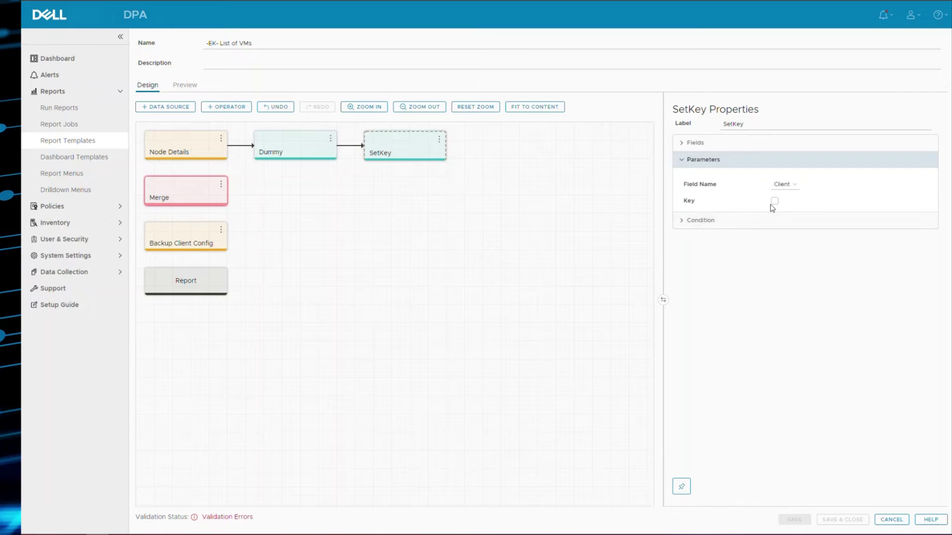
{"action": "left_click", "coordinate": [775, 203]}
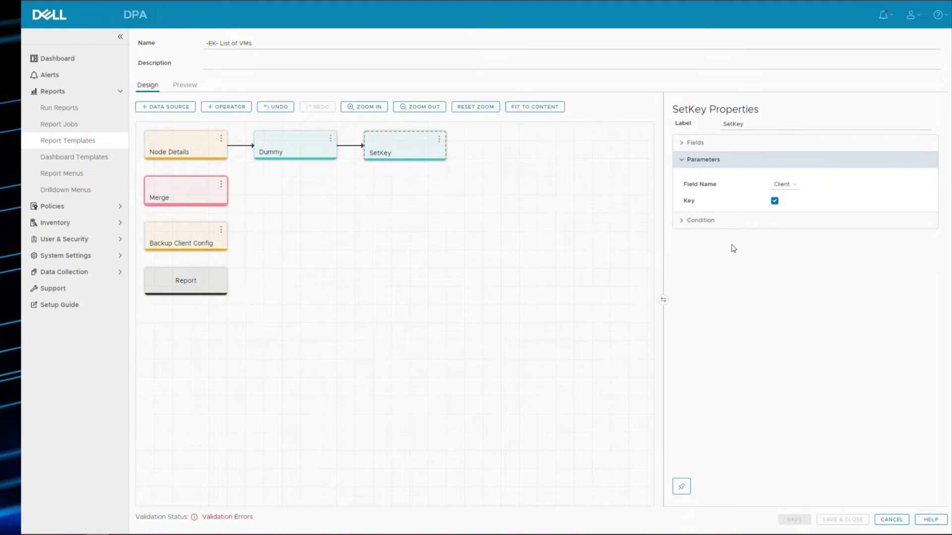
{"action": "left_click", "coordinate": [695, 223]}
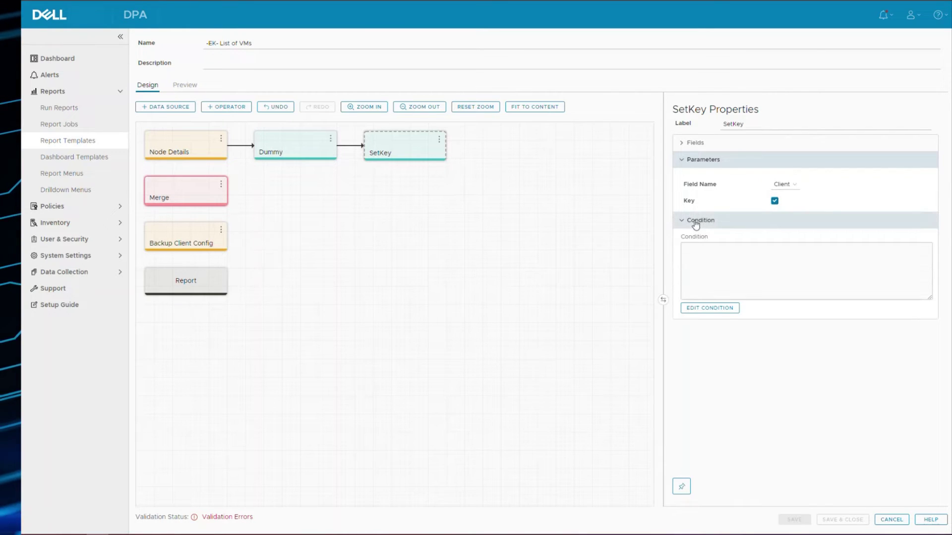
{"action": "left_click", "coordinate": [694, 146]}
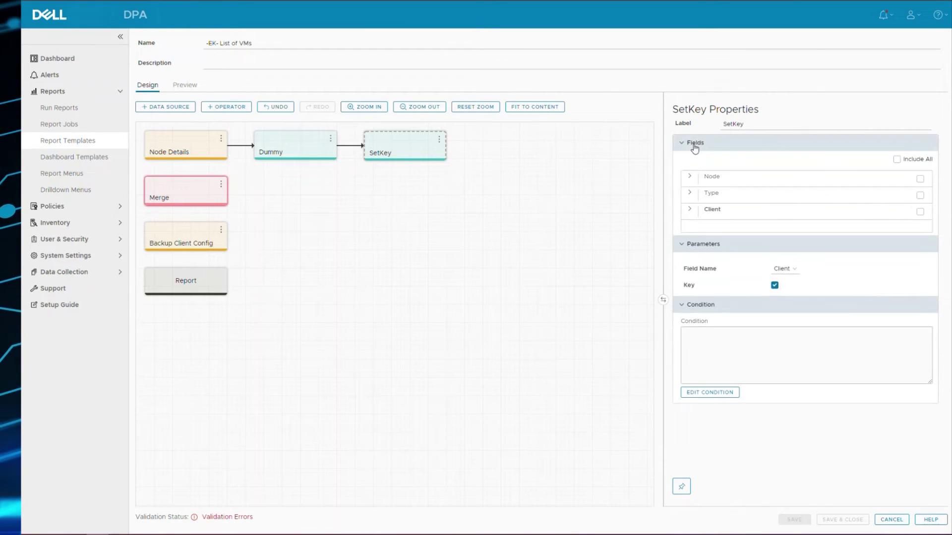
{"action": "left_click", "coordinate": [896, 159]}
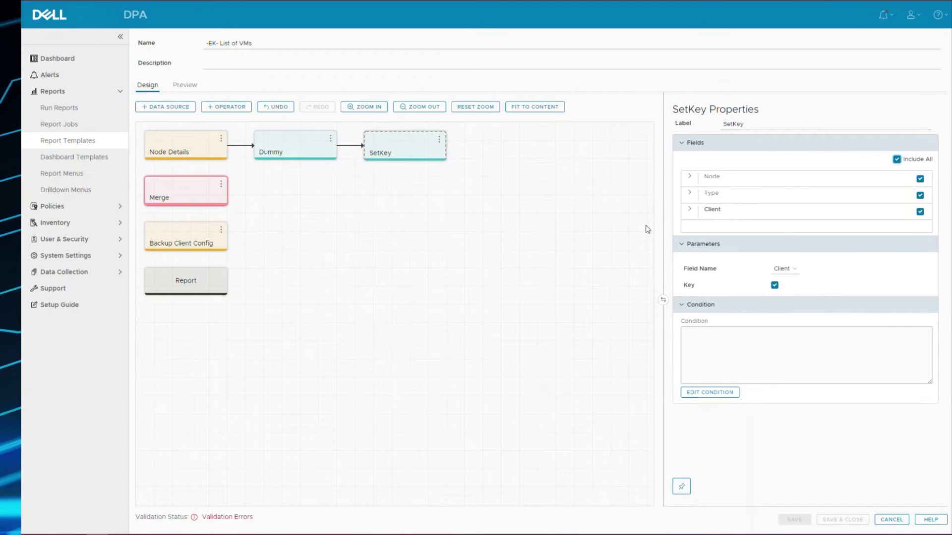
{"action": "left_click", "coordinate": [689, 209]}
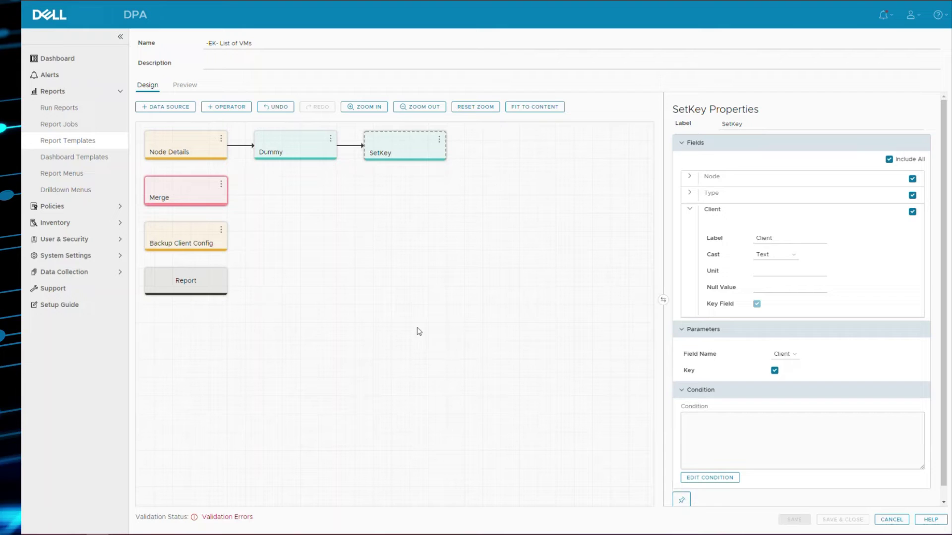
{"action": "left_click", "coordinate": [394, 158]}
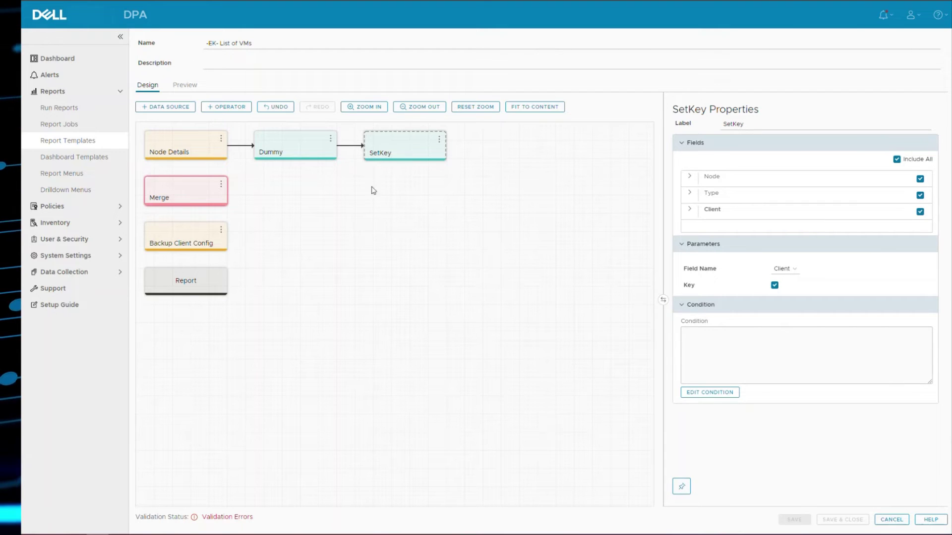
Feed Backup Client Config and SetKey into Merge, include all fields, link Merge to Report, and save
{"action": "left_click_drag", "start_coordinate": [187, 246], "coordinate": [185, 194]}
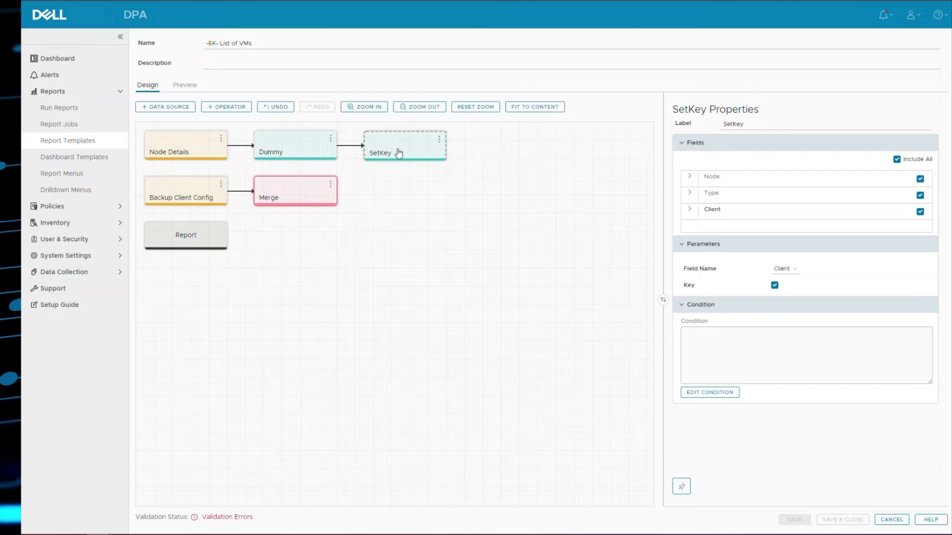
{"action": "left_click_drag", "start_coordinate": [407, 150], "coordinate": [312, 188]}
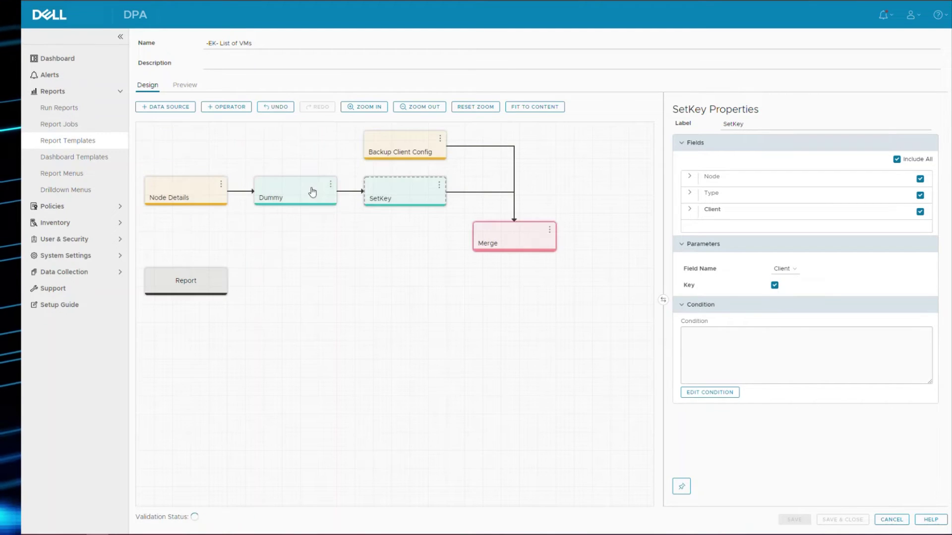
{"action": "left_click", "coordinate": [519, 239]}
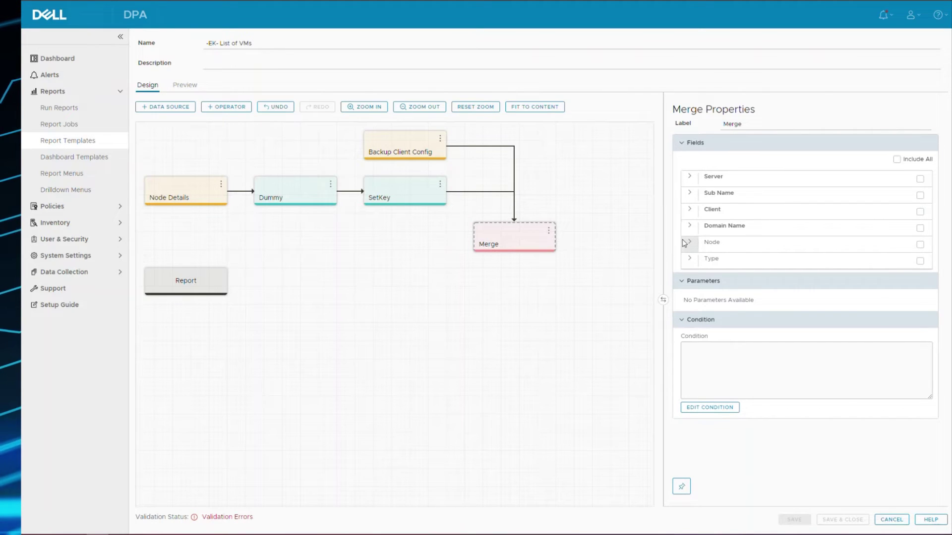
{"action": "left_click", "coordinate": [897, 159]}
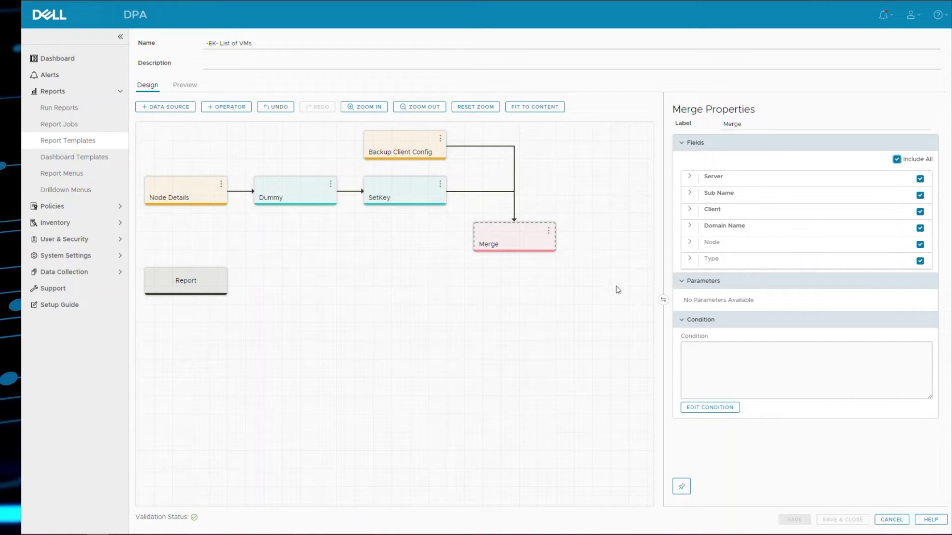
{"action": "left_click_drag", "start_coordinate": [510, 238], "coordinate": [183, 281]}
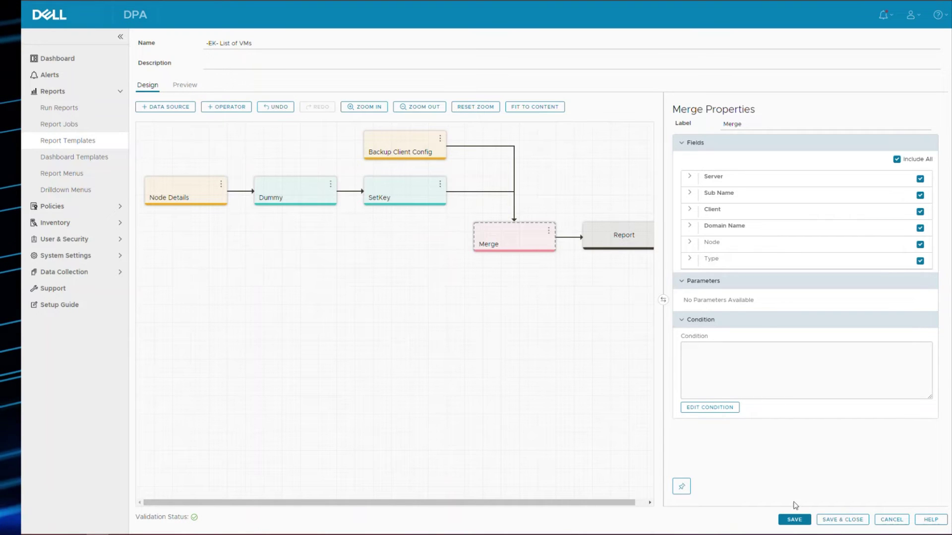
{"action": "left_click", "coordinate": [806, 524]}
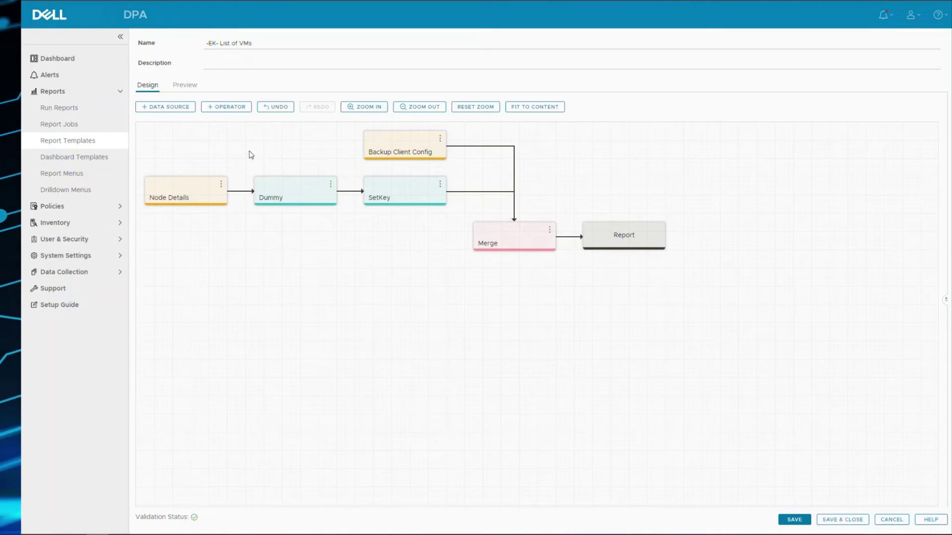
Preview the template scoped to NetWorker server nw-02.vcorp.local, listing 10 backup clients
{"action": "left_click", "coordinate": [184, 87]}
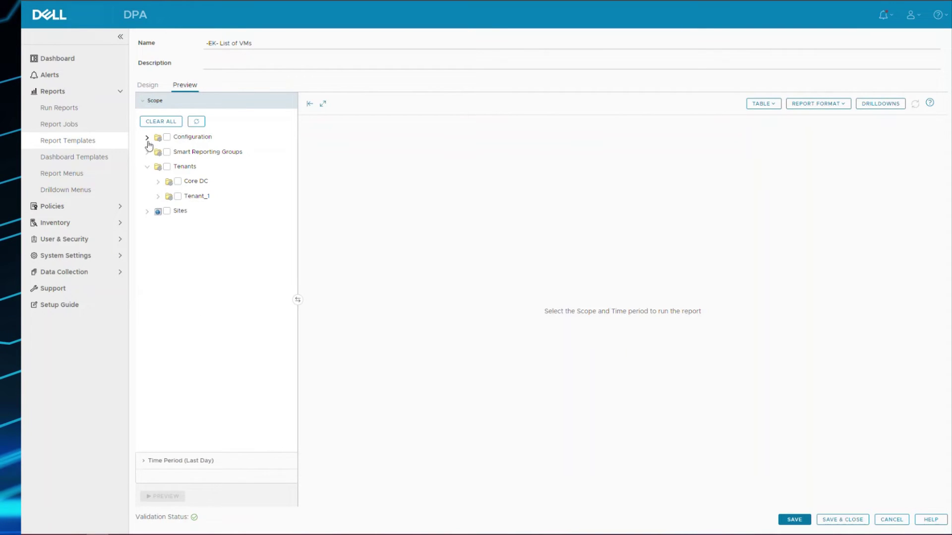
{"action": "left_click", "coordinate": [167, 138]}
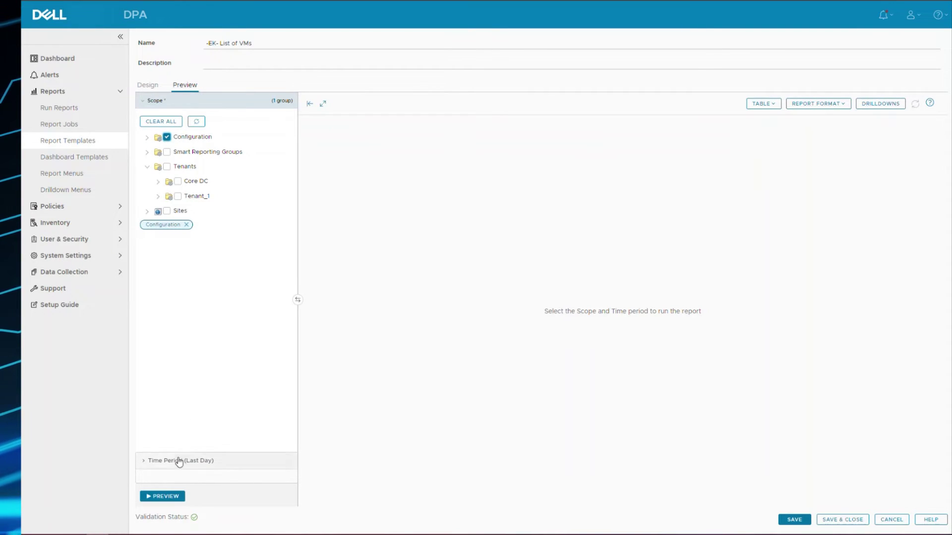
{"action": "left_click", "coordinate": [146, 138]}
{"action": "left_click", "coordinate": [159, 153]}
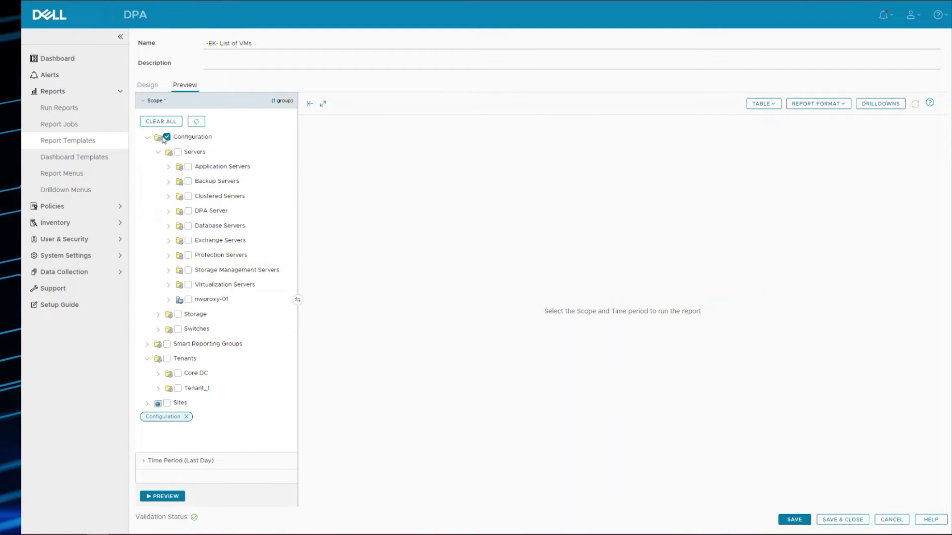
{"action": "left_click", "coordinate": [168, 182]}
{"action": "left_click", "coordinate": [179, 240]}
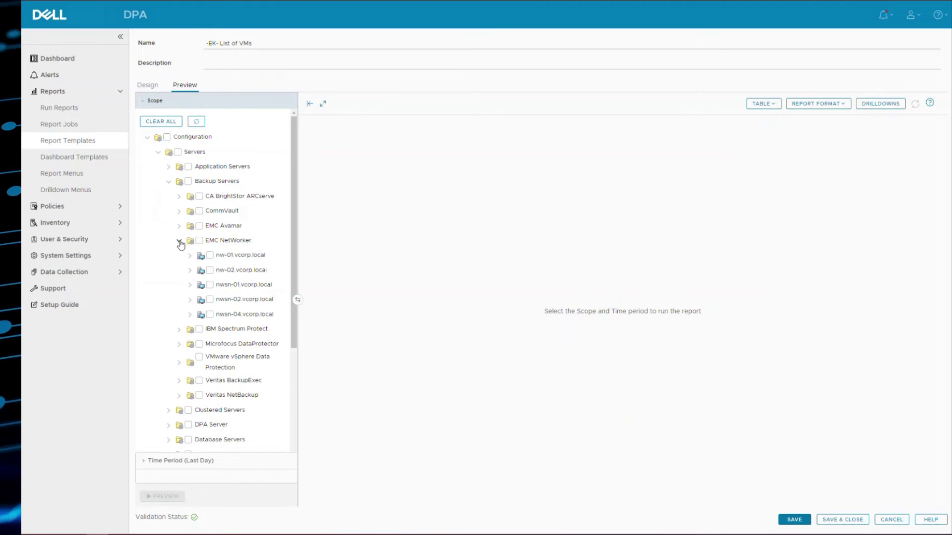
{"action": "left_click", "coordinate": [209, 270]}
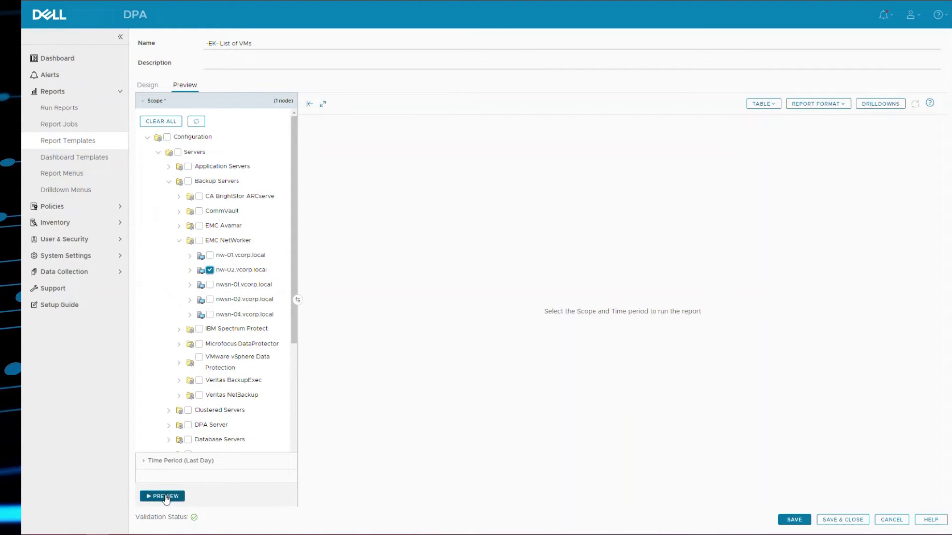
{"action": "left_click", "coordinate": [166, 497]}
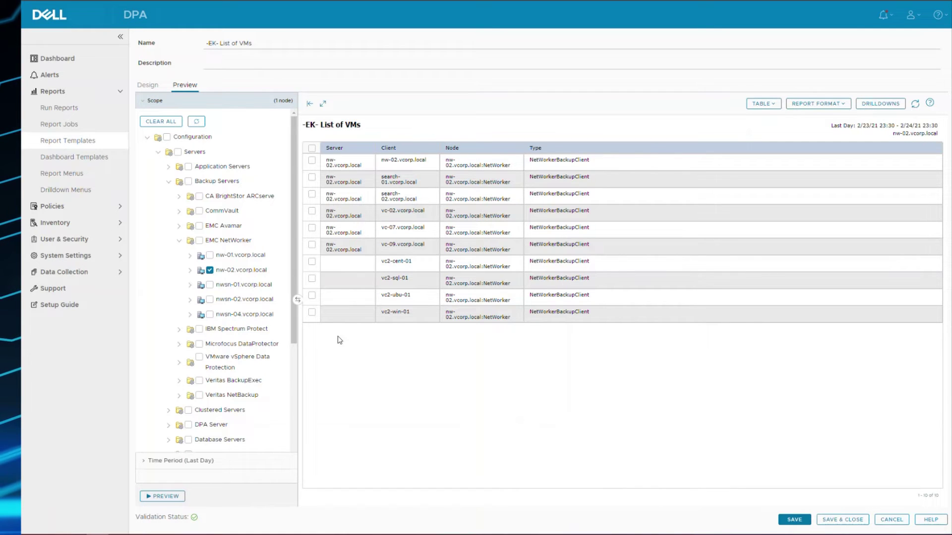
Give the Merge operator the condition 'Server Is missing'
{"action": "left_click", "coordinate": [148, 86]}
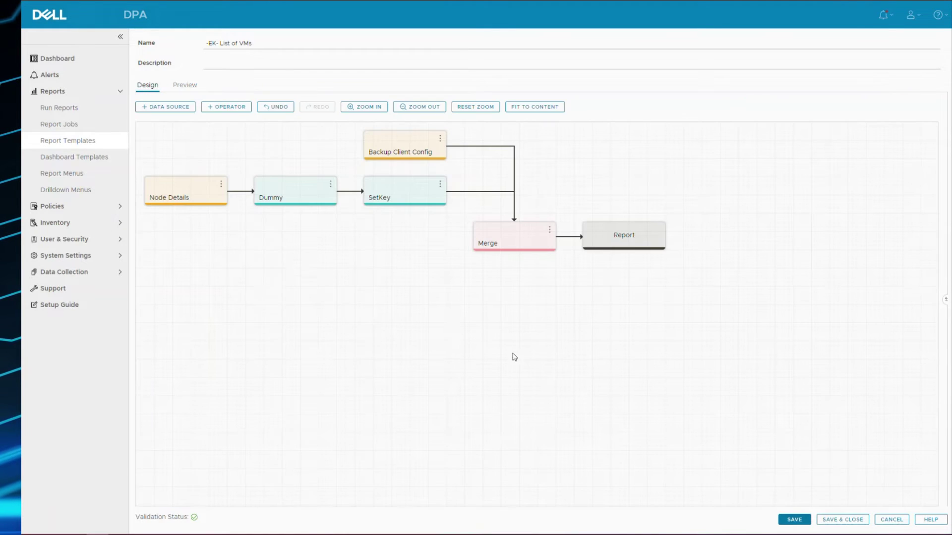
{"action": "left_click", "coordinate": [528, 242]}
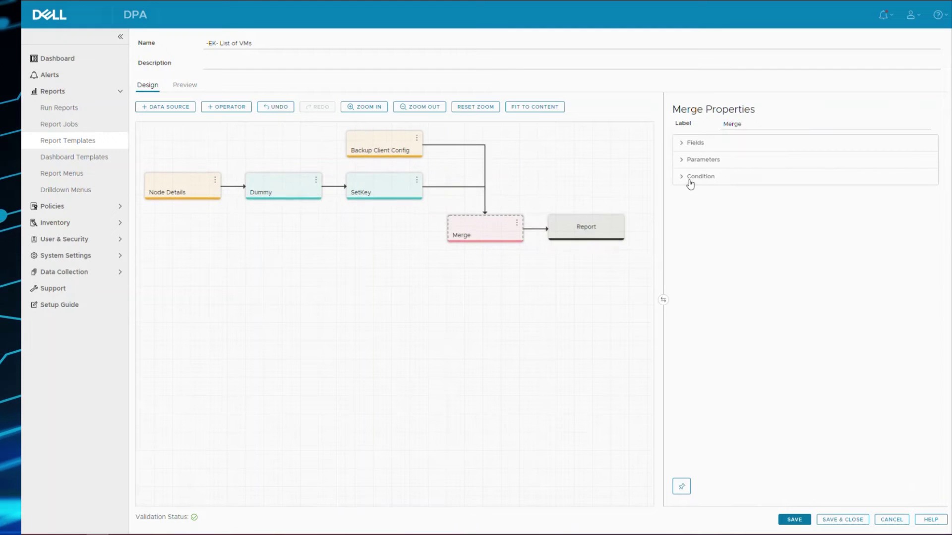
{"action": "left_click", "coordinate": [690, 179]}
{"action": "left_click", "coordinate": [703, 263]}
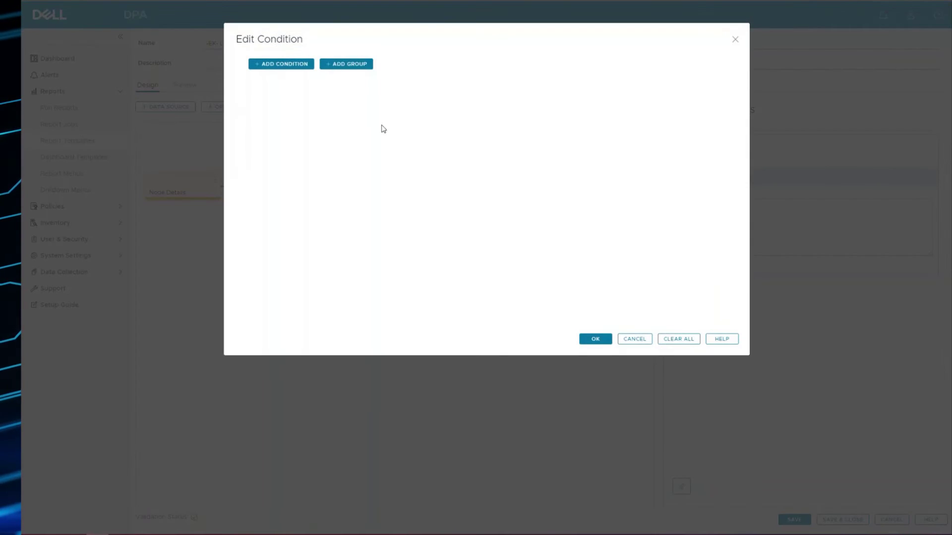
{"action": "left_click", "coordinate": [291, 67]}
{"action": "left_click", "coordinate": [304, 112]}
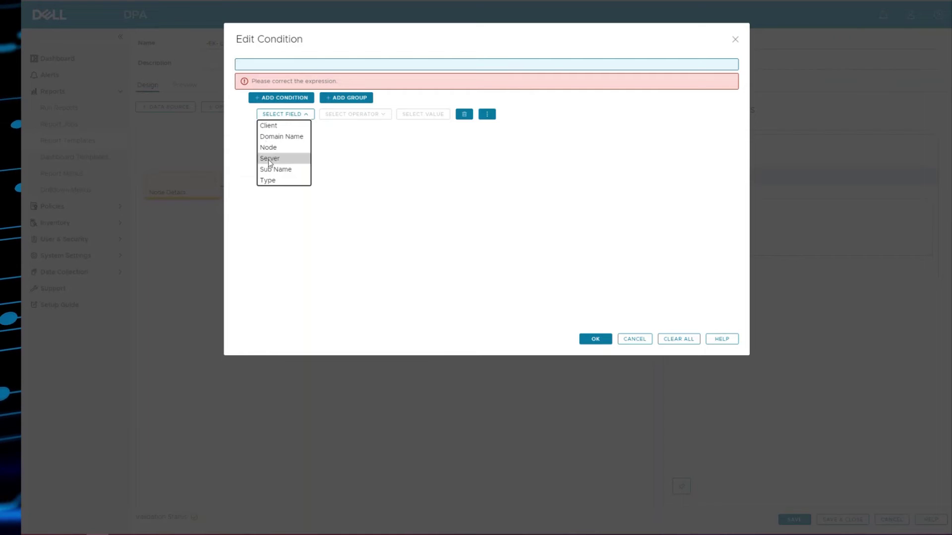
{"action": "left_click", "coordinate": [269, 159]}
{"action": "left_click", "coordinate": [319, 136]}
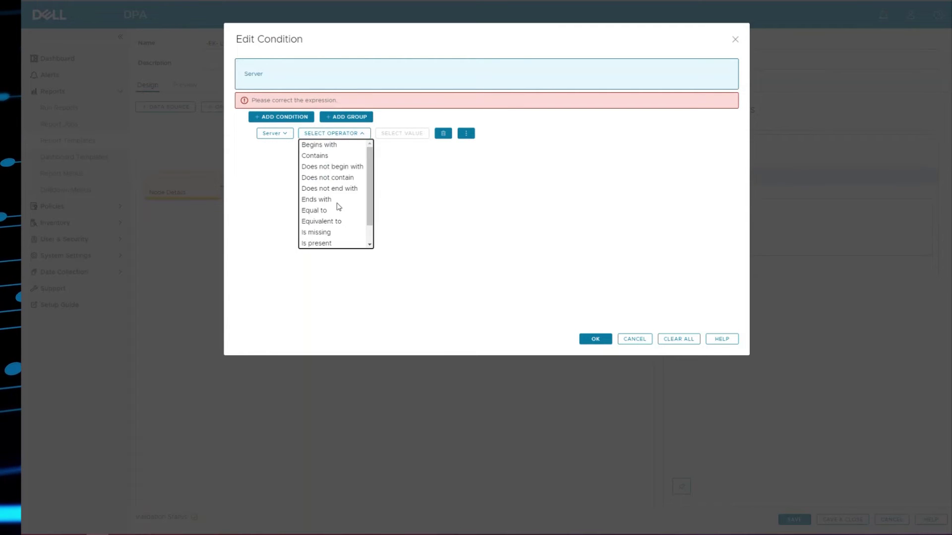
{"action": "left_click", "coordinate": [329, 232]}
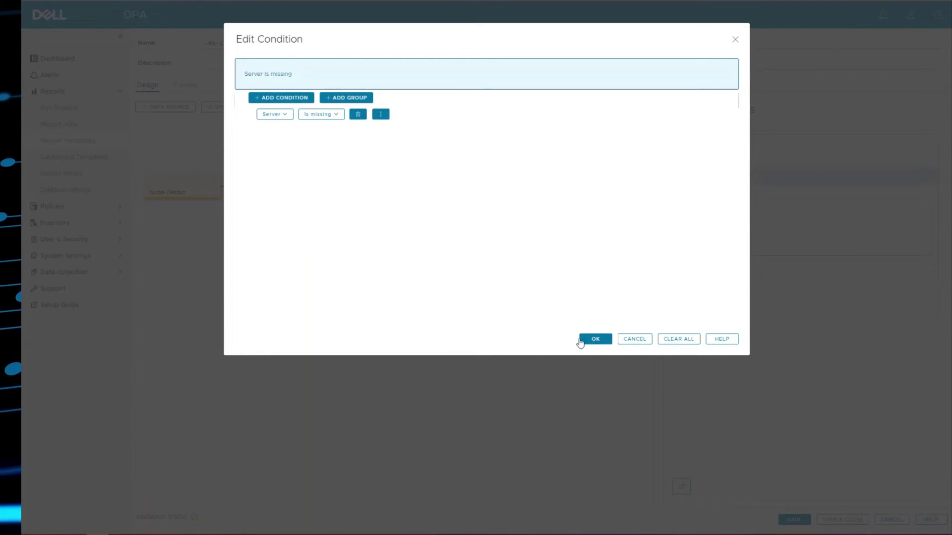
{"action": "left_click", "coordinate": [597, 339]}
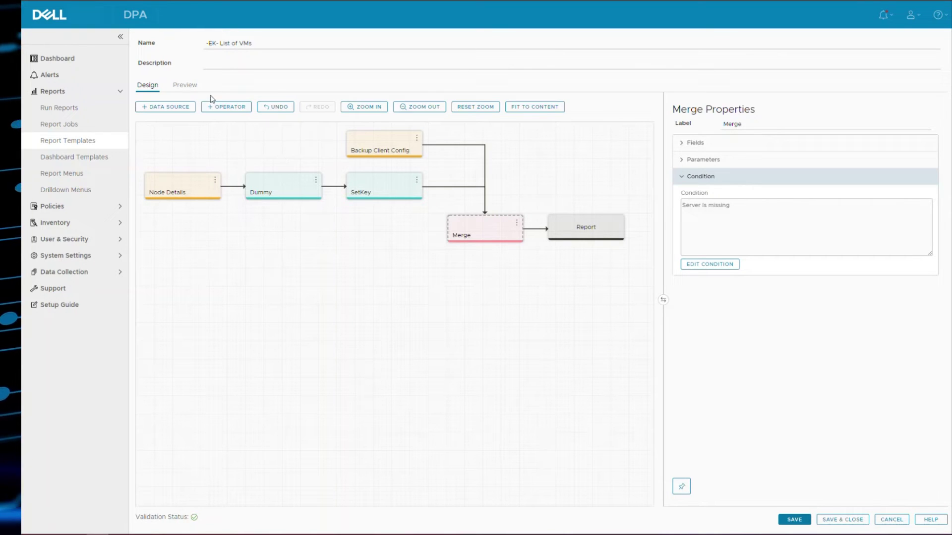
Save the template, rerun the preview showing four clients, widen the Client column, and close
{"action": "left_click", "coordinate": [794, 520]}
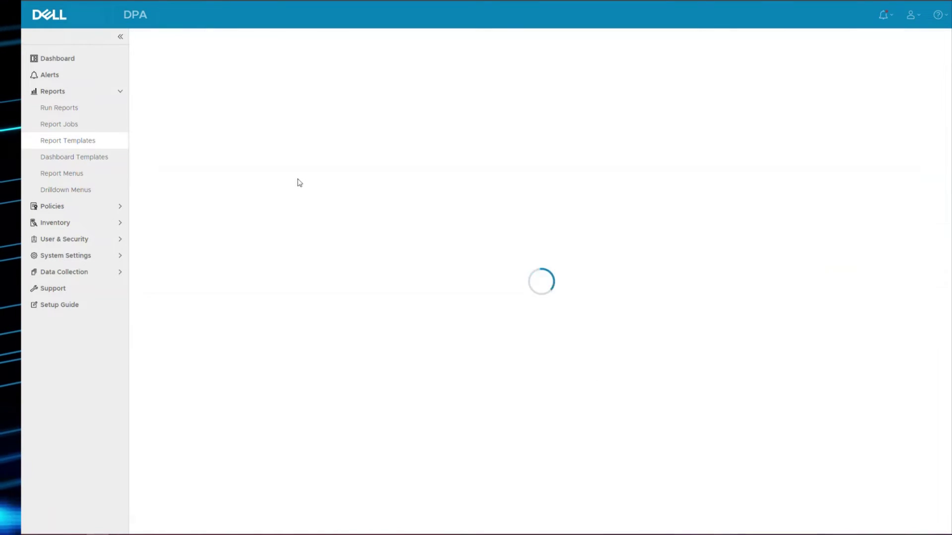
{"action": "left_click", "coordinate": [185, 86]}
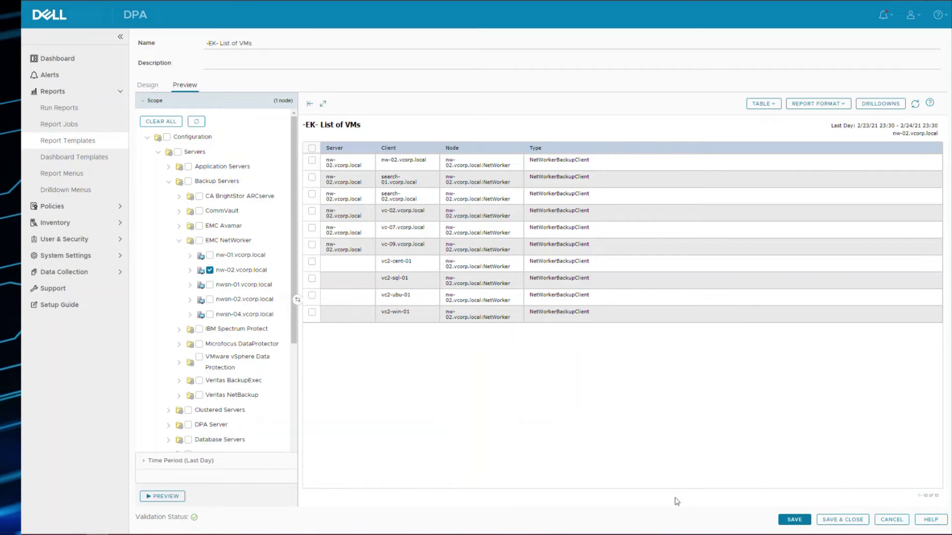
{"action": "left_click", "coordinate": [158, 496]}
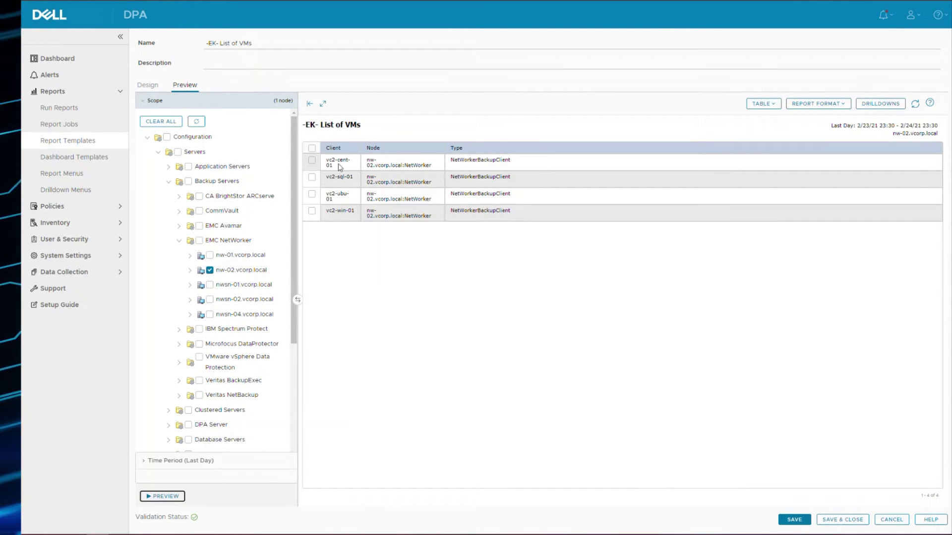
{"action": "left_click_drag", "start_coordinate": [360, 147], "coordinate": [390, 147]}
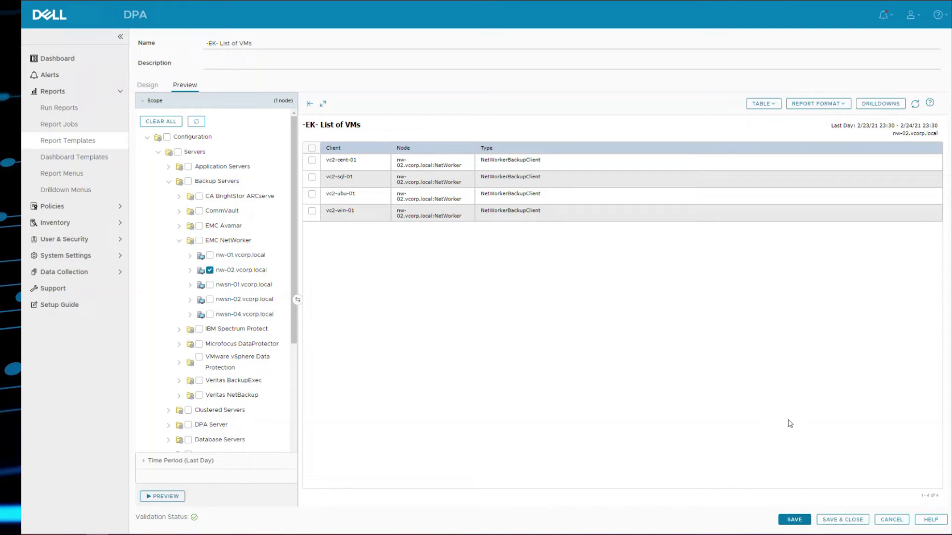
{"action": "left_click", "coordinate": [842, 520]}
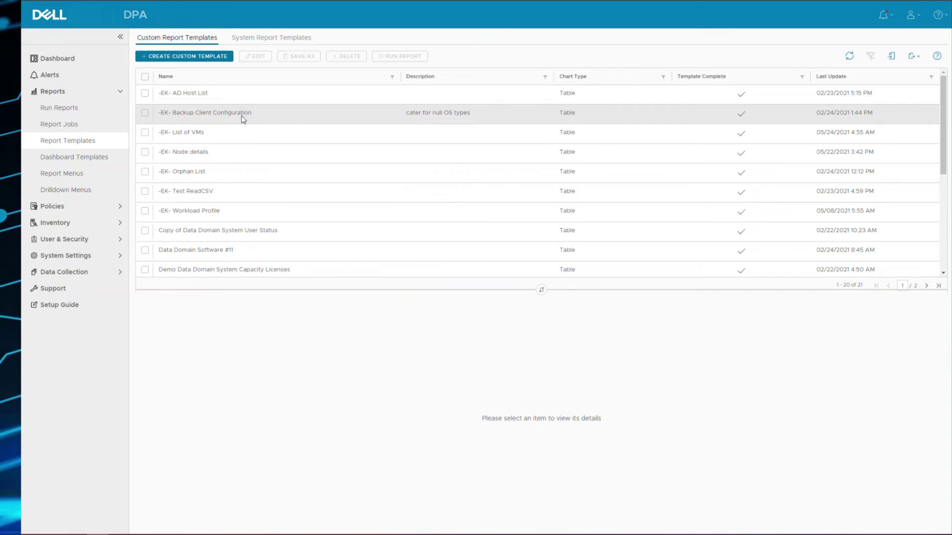
Start a new smart group under Inventory > Group Management > Smart Reporting Groups
{"action": "left_click", "coordinate": [62, 222]}
{"action": "left_click", "coordinate": [67, 240]}
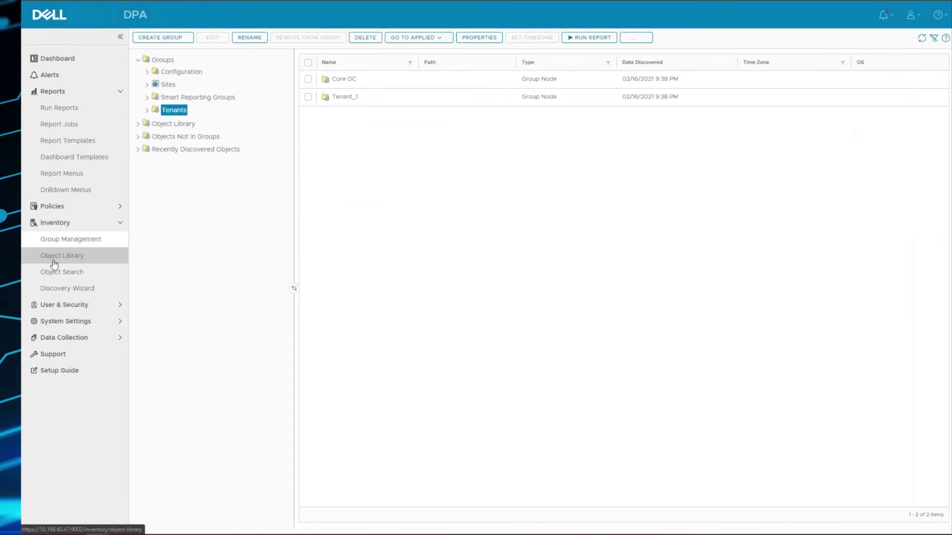
{"action": "left_click", "coordinate": [186, 98]}
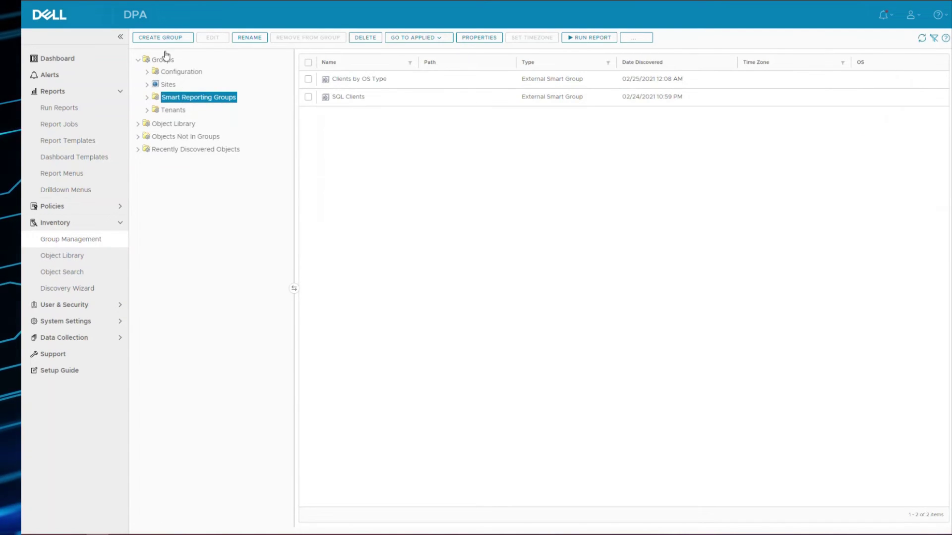
{"action": "left_click", "coordinate": [160, 37]}
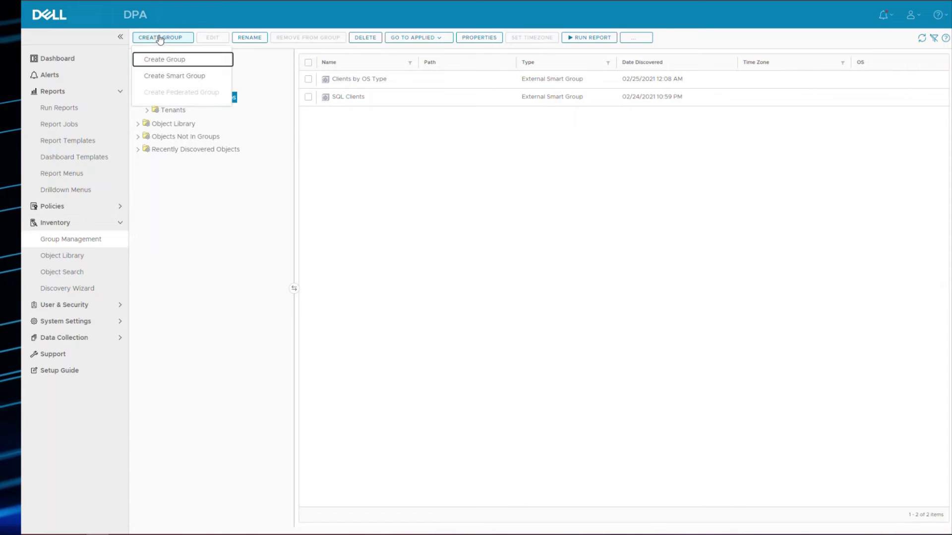
{"action": "left_click", "coordinate": [164, 77]}
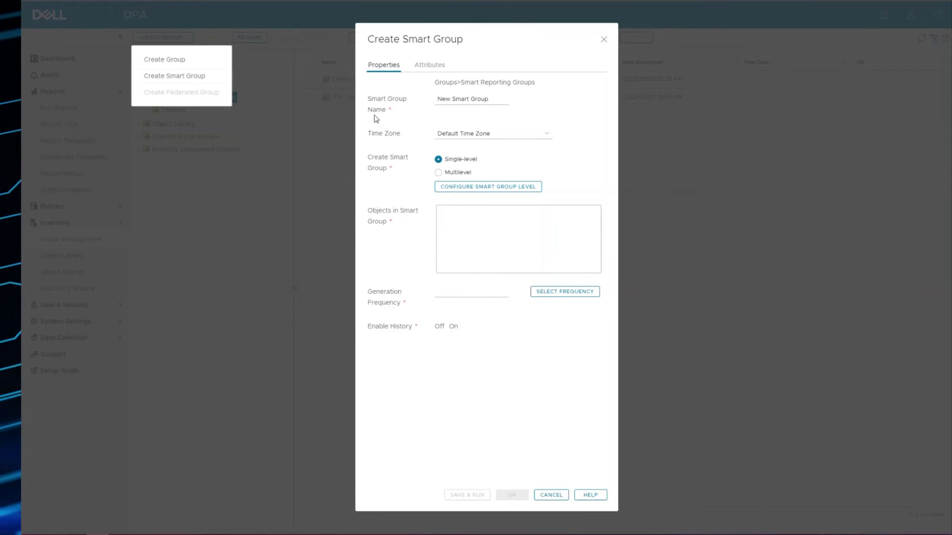
Name the smart group 'VMs' and open its level settings
{"action": "left_click_drag", "start_coordinate": [488, 99], "coordinate": [420, 88]}
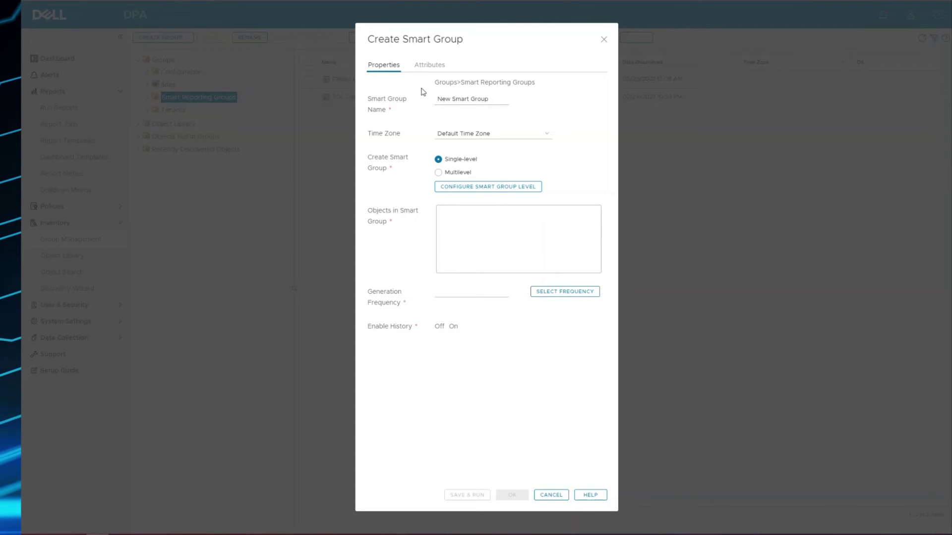
{"action": "left_click_drag", "start_coordinate": [488, 99], "coordinate": [429, 95]}
{"action": "type", "text": "VMs"}
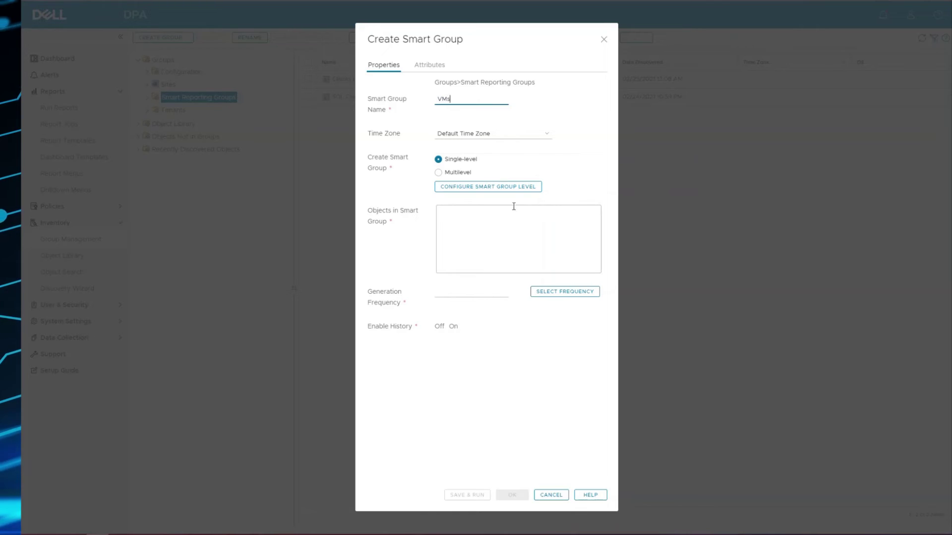
{"action": "left_click", "coordinate": [511, 188]}
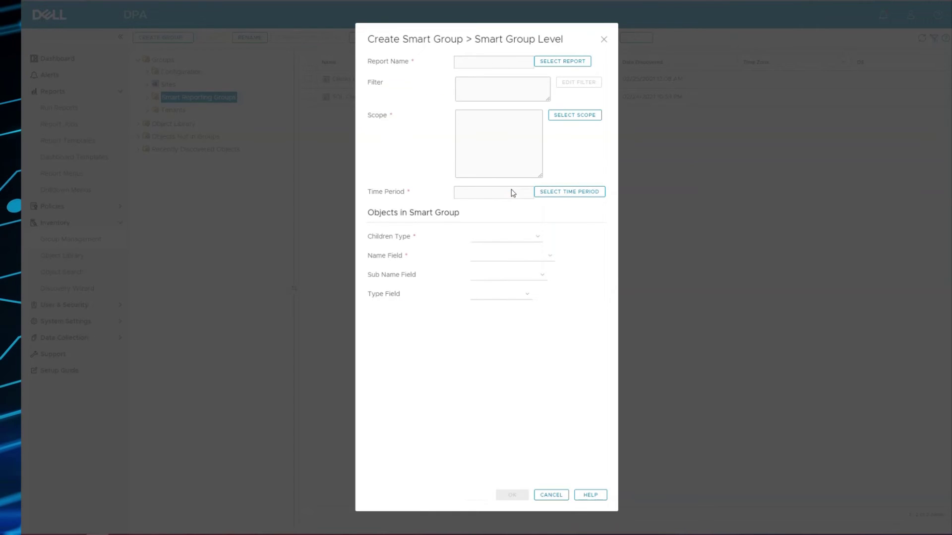
Base the level on the '-EK- List of VMs' report, scoped to nw-02.vcorp.local
{"action": "left_click", "coordinate": [549, 64]}
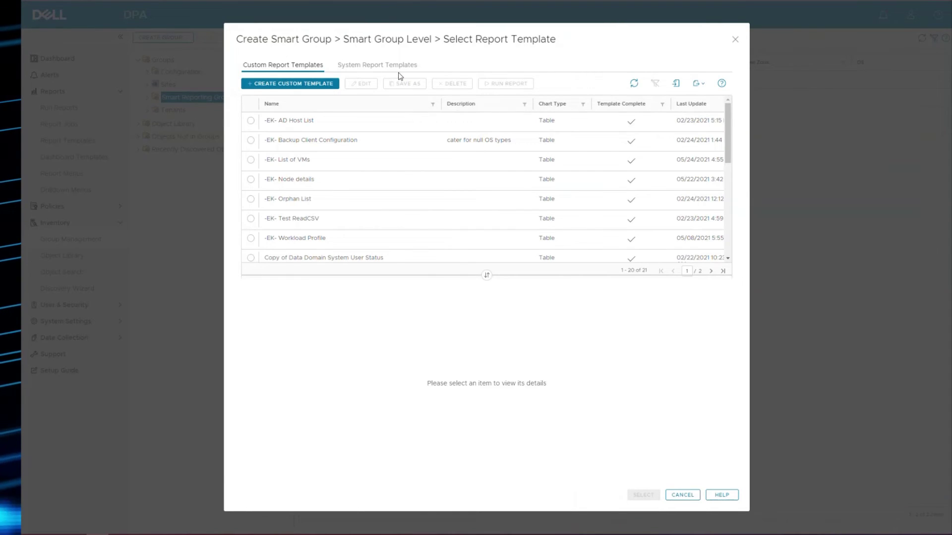
{"action": "left_click", "coordinate": [285, 165]}
{"action": "left_click", "coordinate": [647, 497]}
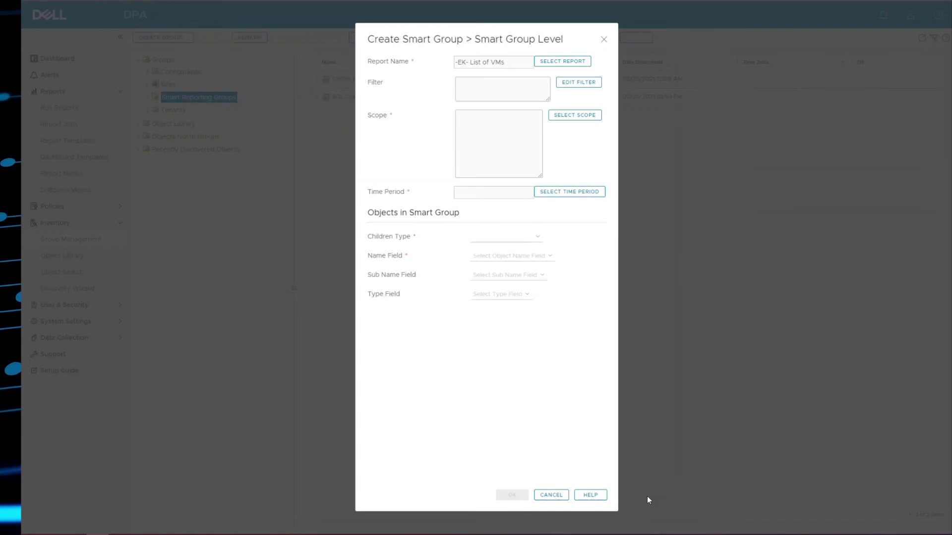
{"action": "left_click", "coordinate": [571, 116]}
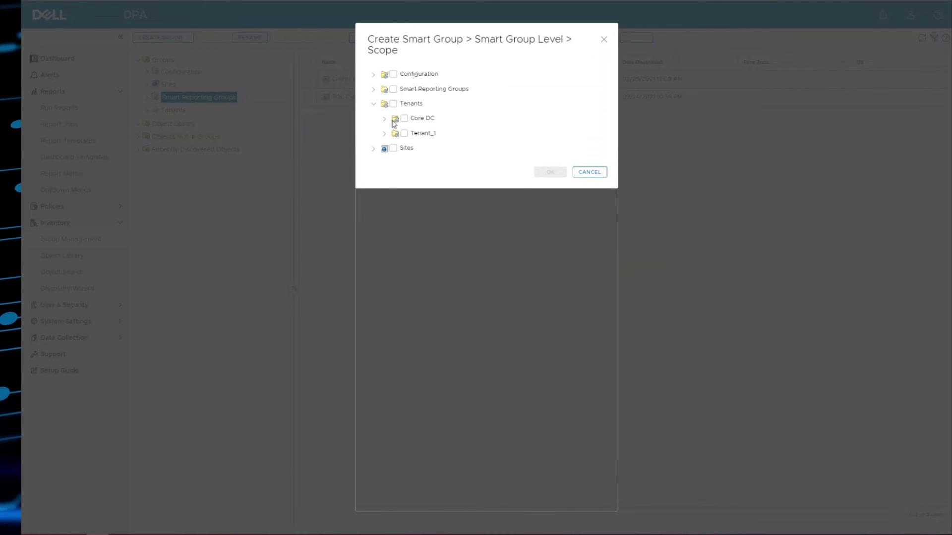
{"action": "left_click", "coordinate": [373, 74]}
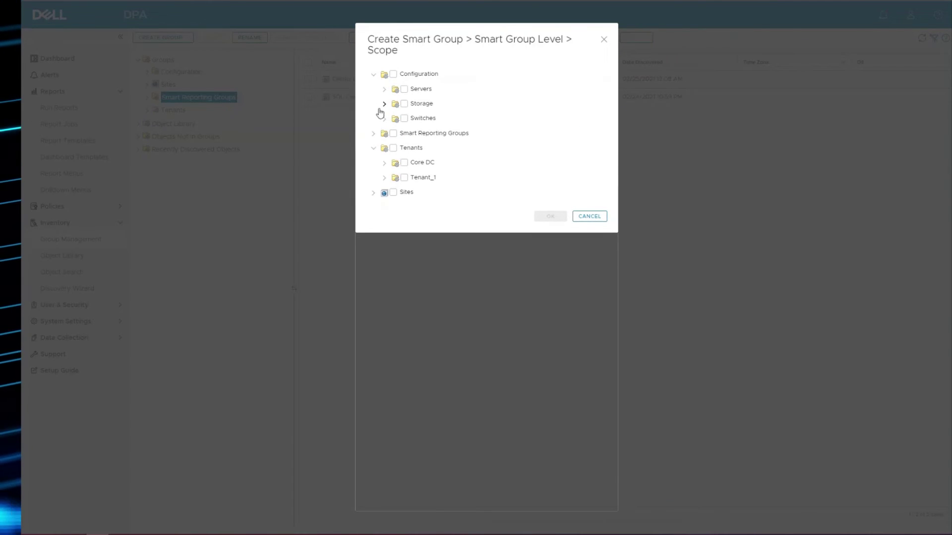
{"action": "left_click", "coordinate": [385, 90]}
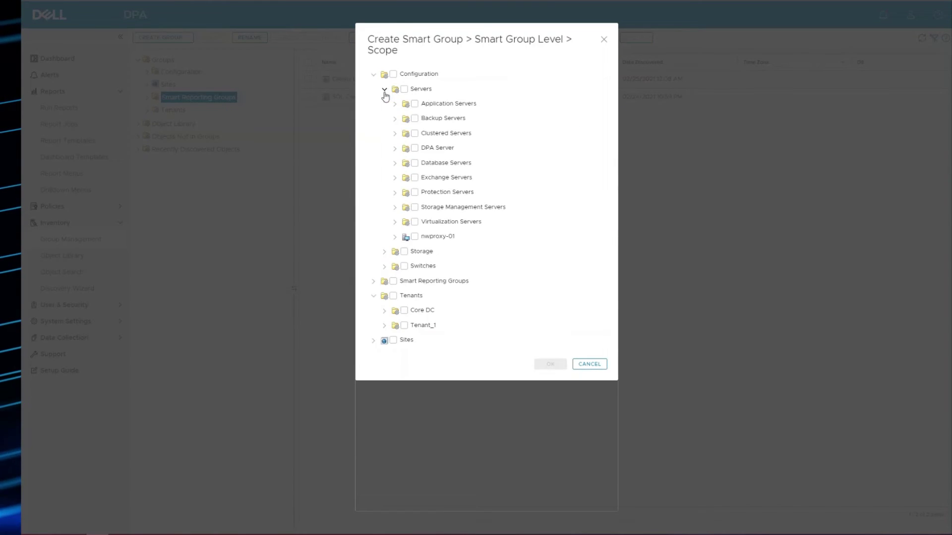
{"action": "left_click", "coordinate": [396, 120]}
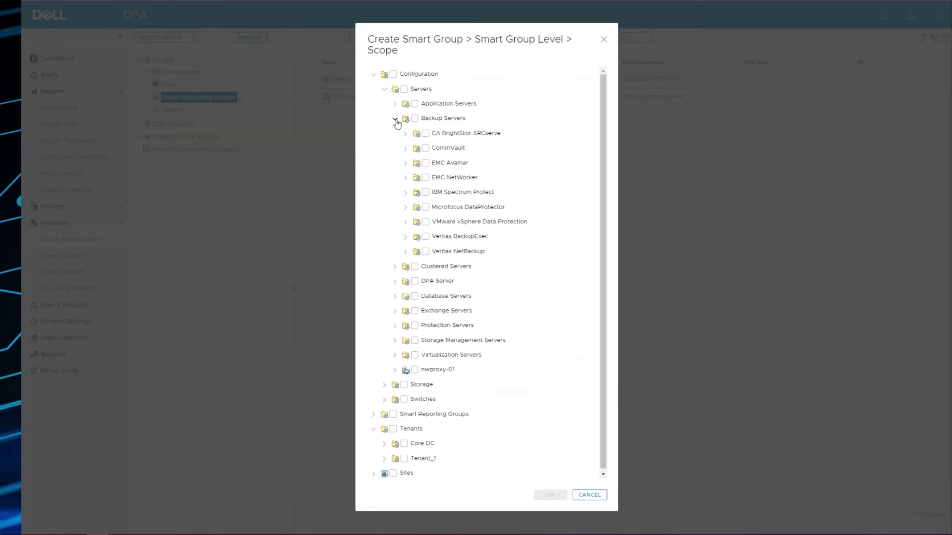
{"action": "left_click", "coordinate": [405, 177]}
{"action": "left_click", "coordinate": [436, 207]}
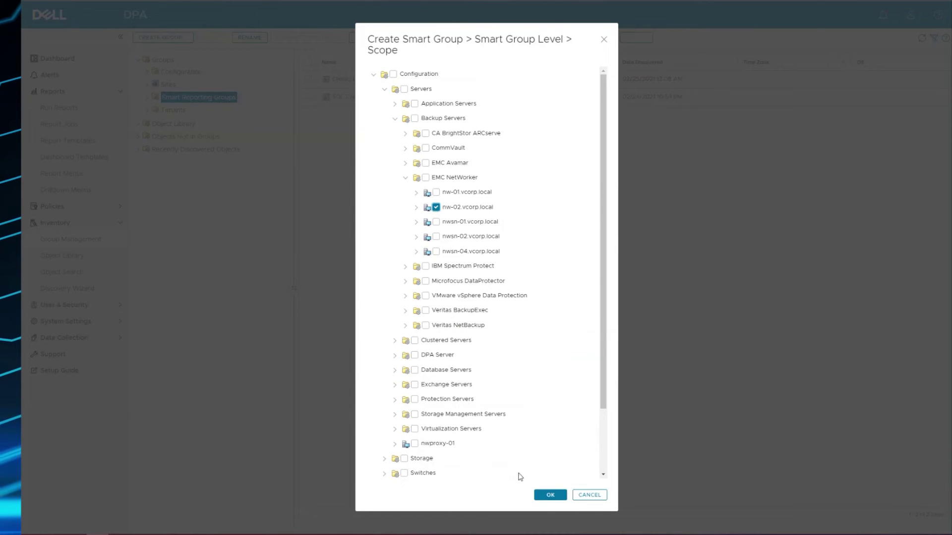
{"action": "left_click", "coordinate": [549, 495]}
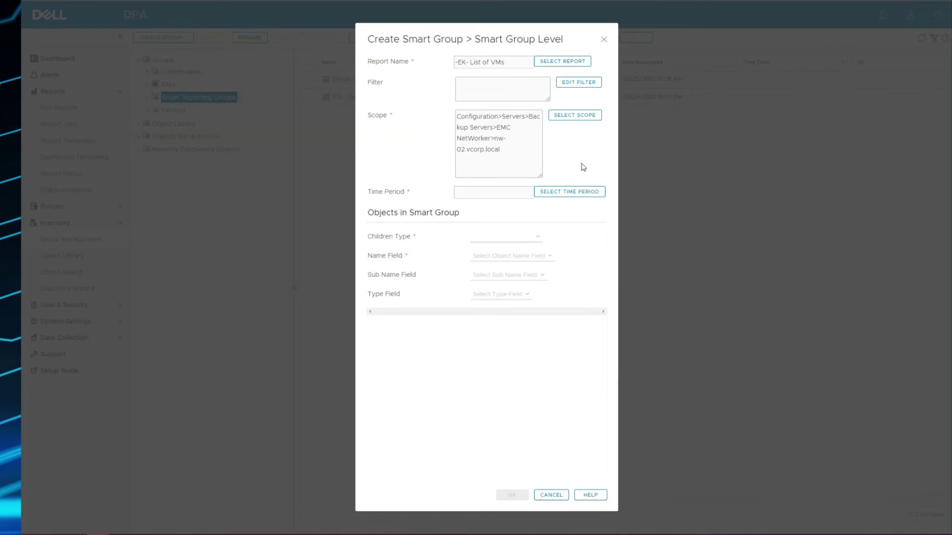
Set the level's time period to Now
{"action": "left_click", "coordinate": [555, 192]}
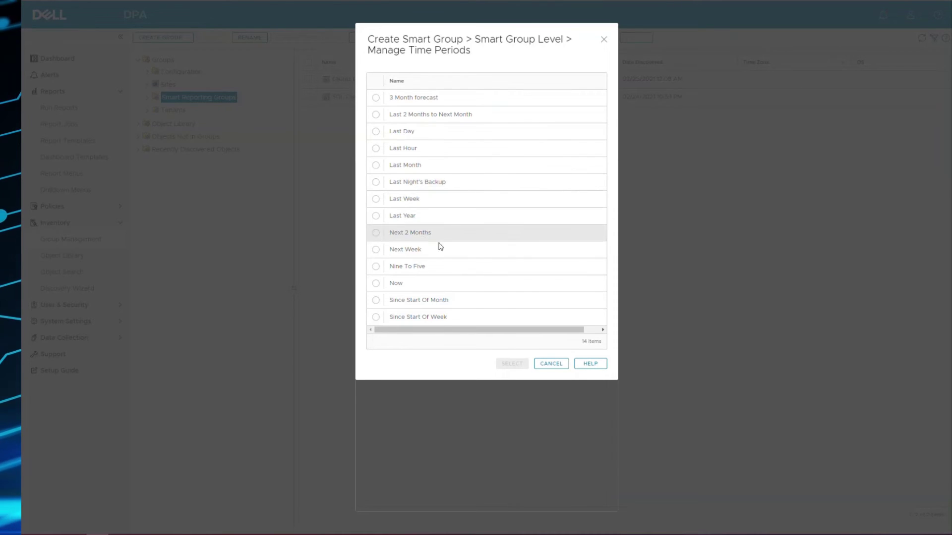
{"action": "left_click", "coordinate": [411, 287]}
{"action": "left_click", "coordinate": [511, 364]}
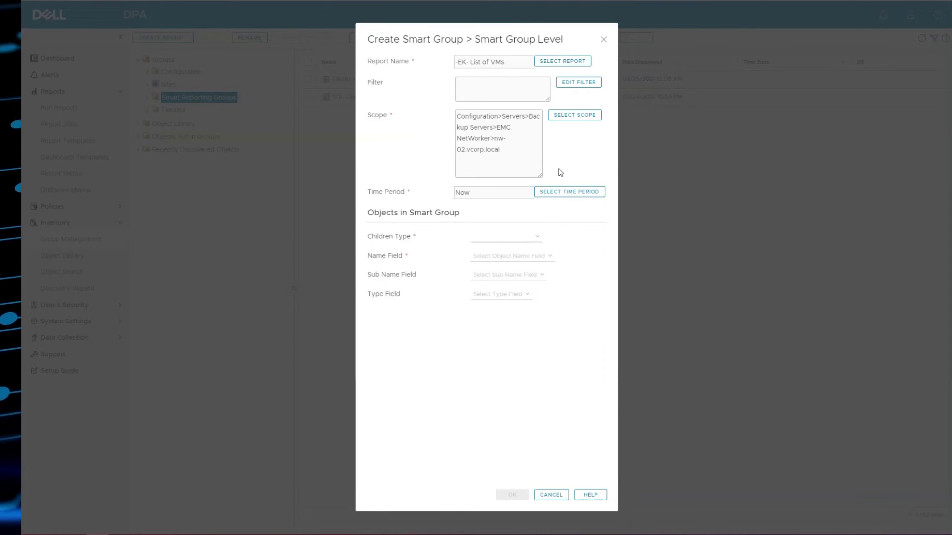
Set Children Type to Host with Host Field Client, and confirm the level
{"action": "left_click", "coordinate": [504, 236]}
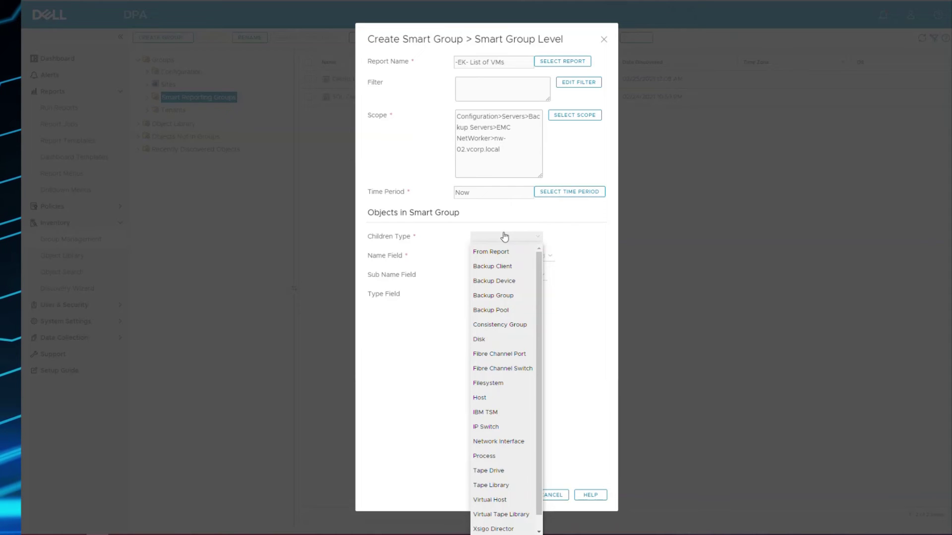
{"action": "left_click", "coordinate": [504, 268]}
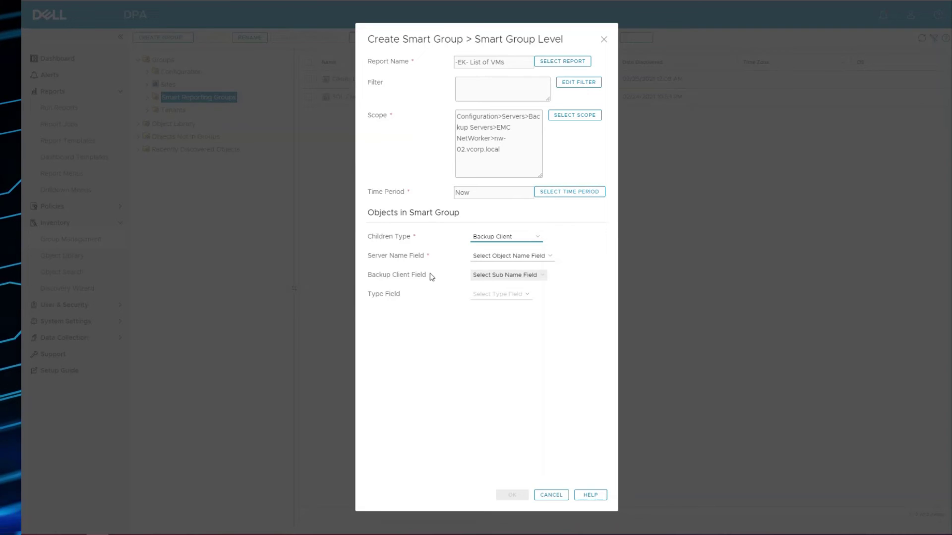
{"action": "left_click", "coordinate": [498, 237]}
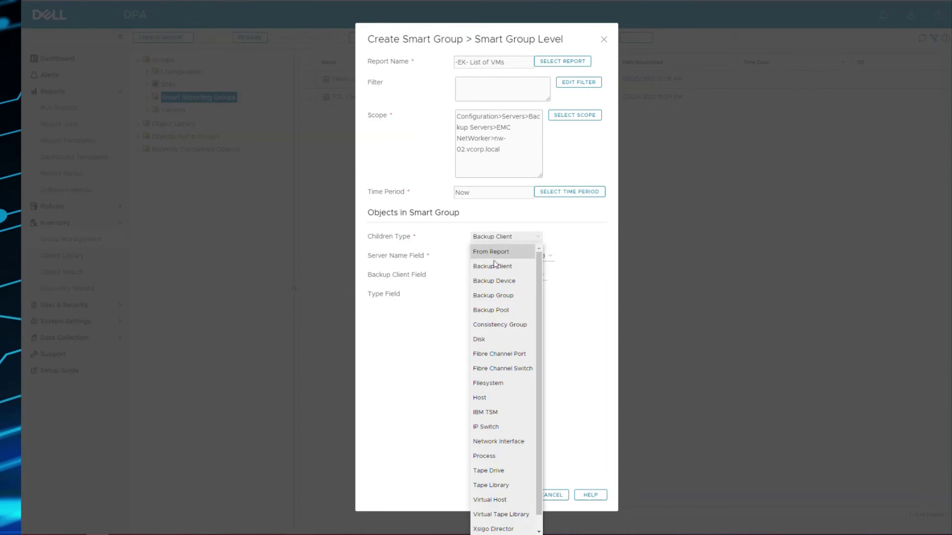
{"action": "left_click", "coordinate": [494, 399]}
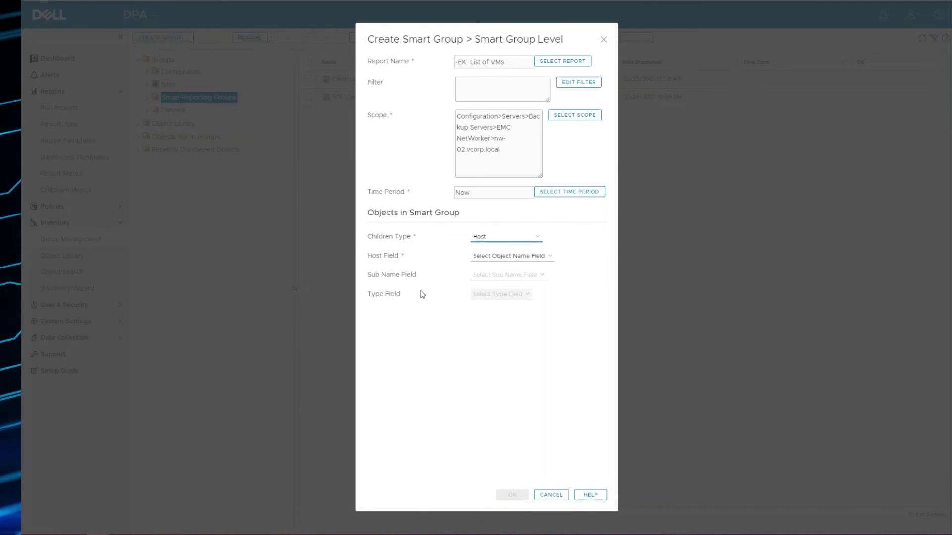
{"action": "left_click", "coordinate": [492, 256]}
{"action": "left_click", "coordinate": [487, 297]}
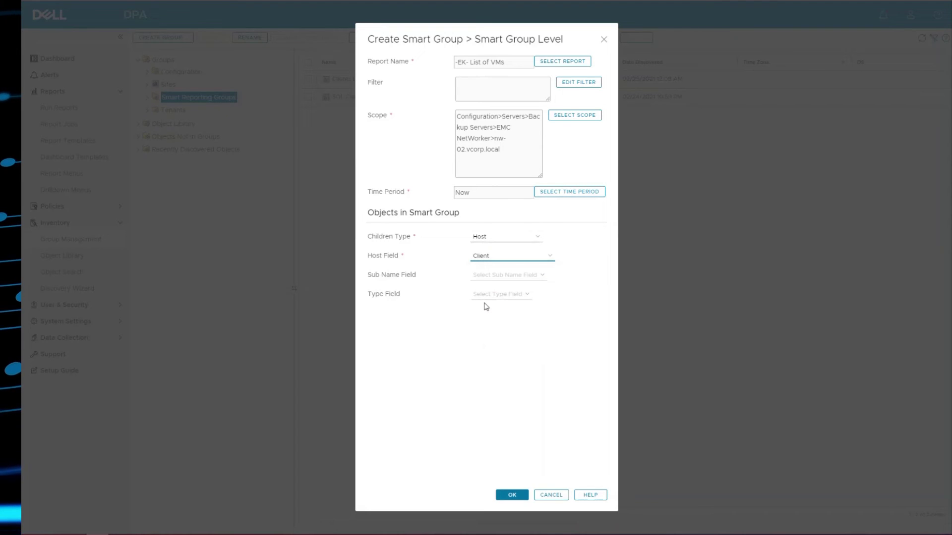
{"action": "left_click", "coordinate": [510, 495]}
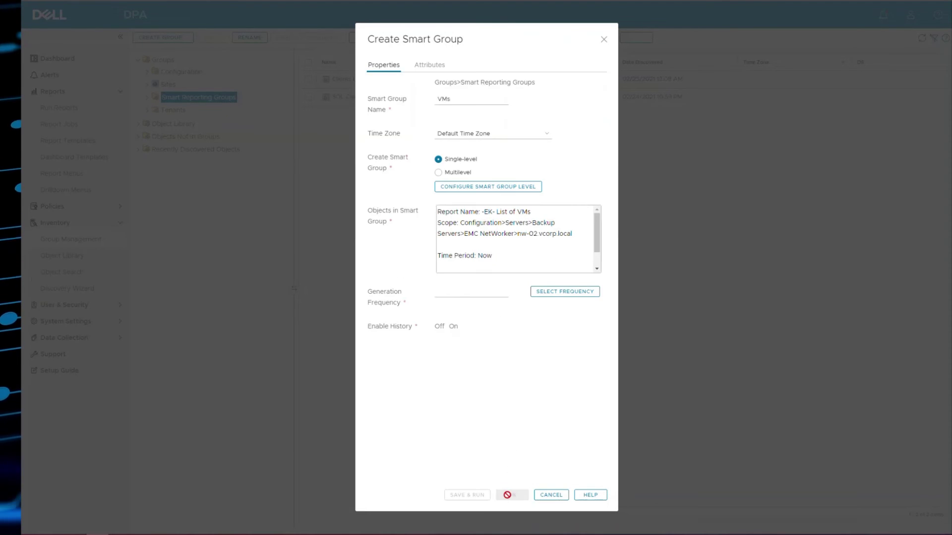
Set On demand frequency, save the VMs group, and view its four hosts
{"action": "left_click", "coordinate": [574, 293]}
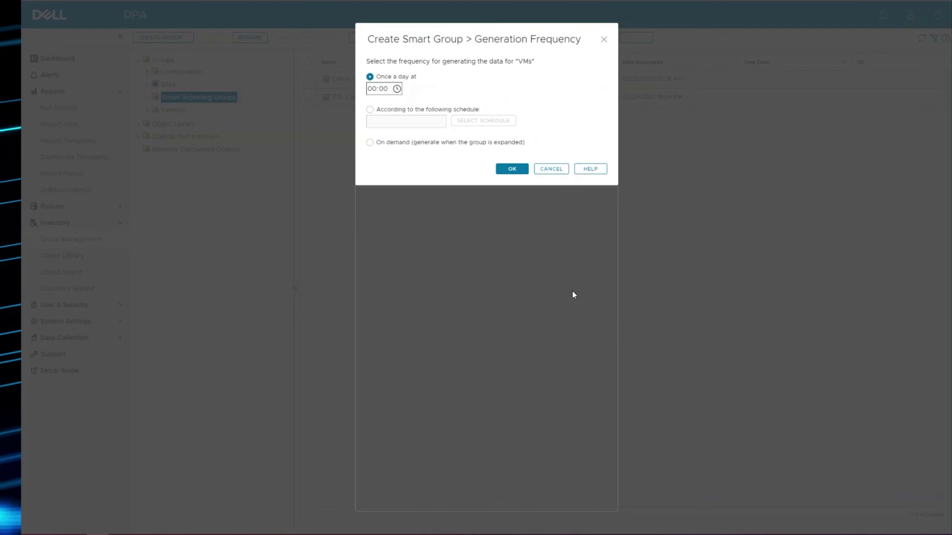
{"action": "left_click", "coordinate": [385, 142]}
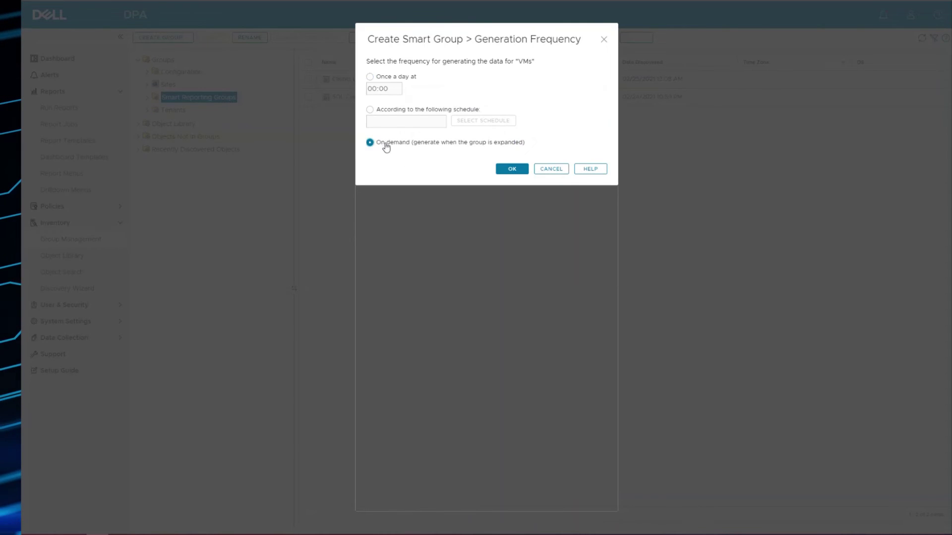
{"action": "left_click", "coordinate": [520, 170]}
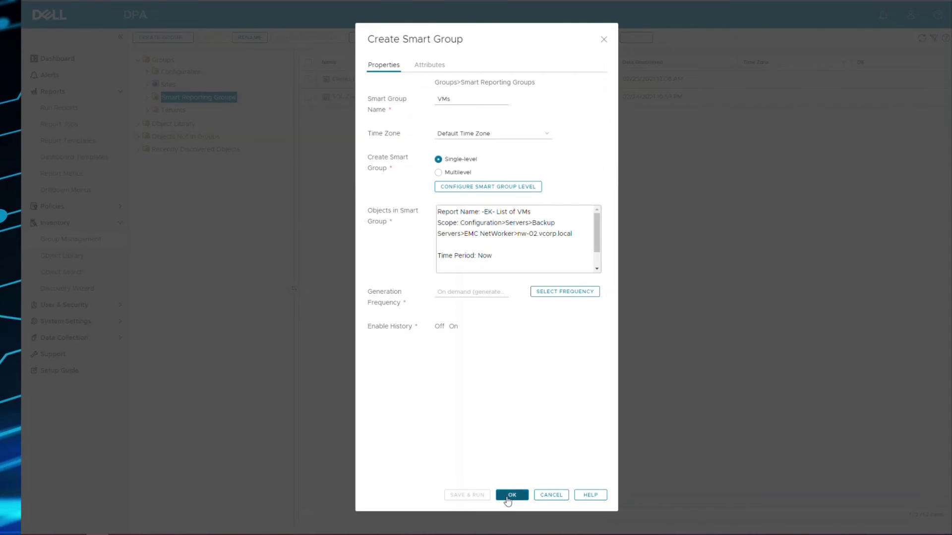
{"action": "left_click", "coordinate": [508, 498]}
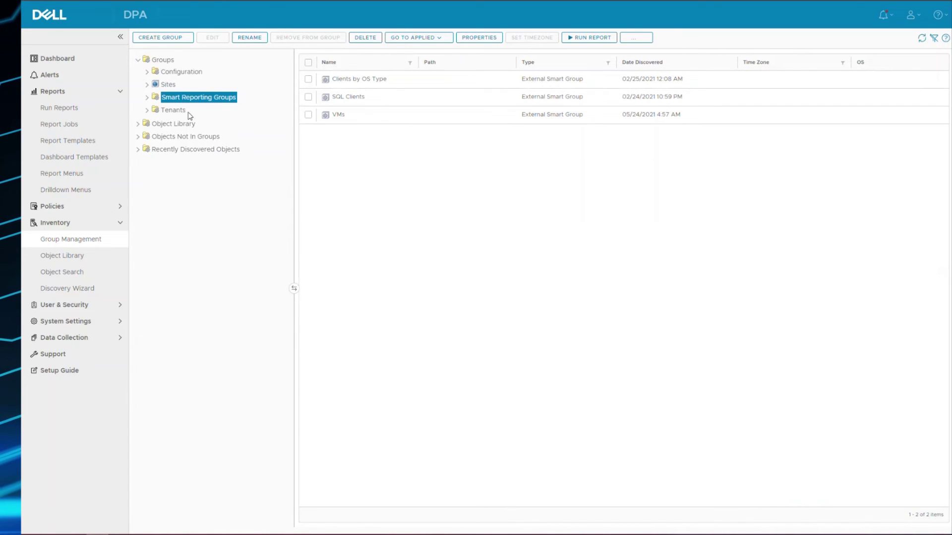
{"action": "left_click", "coordinate": [145, 97]}
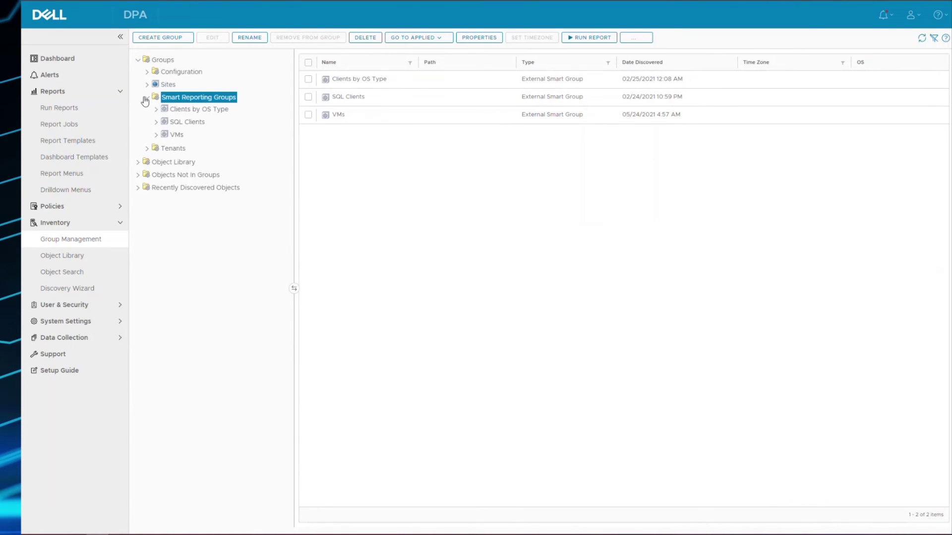
{"action": "left_click", "coordinate": [155, 135]}
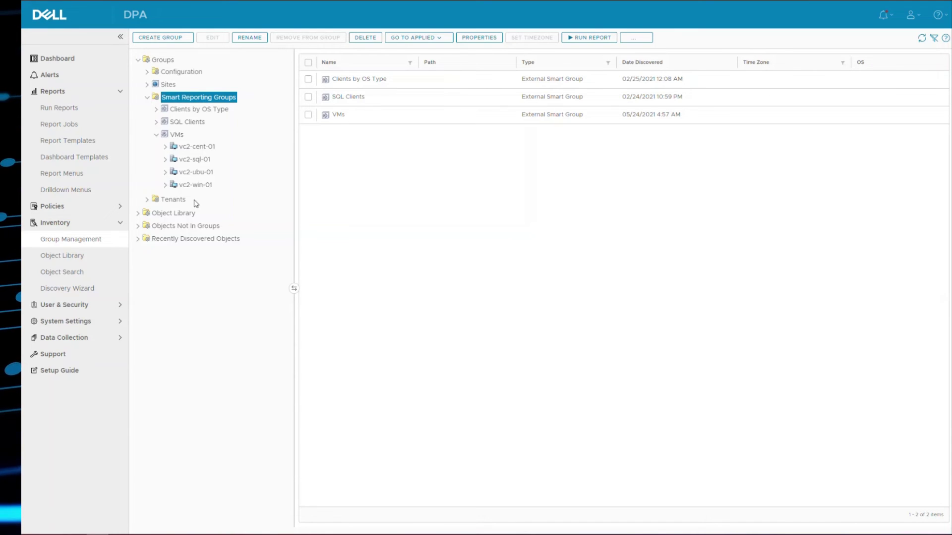
Run the Backup Job Summary report scoped to the VMs smart group
{"action": "left_click", "coordinate": [64, 108]}
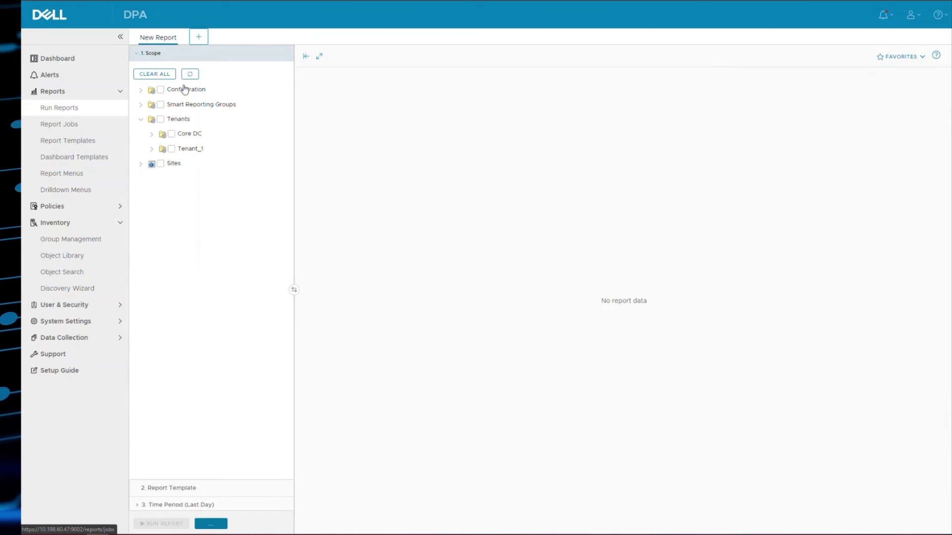
{"action": "left_click", "coordinate": [189, 74]}
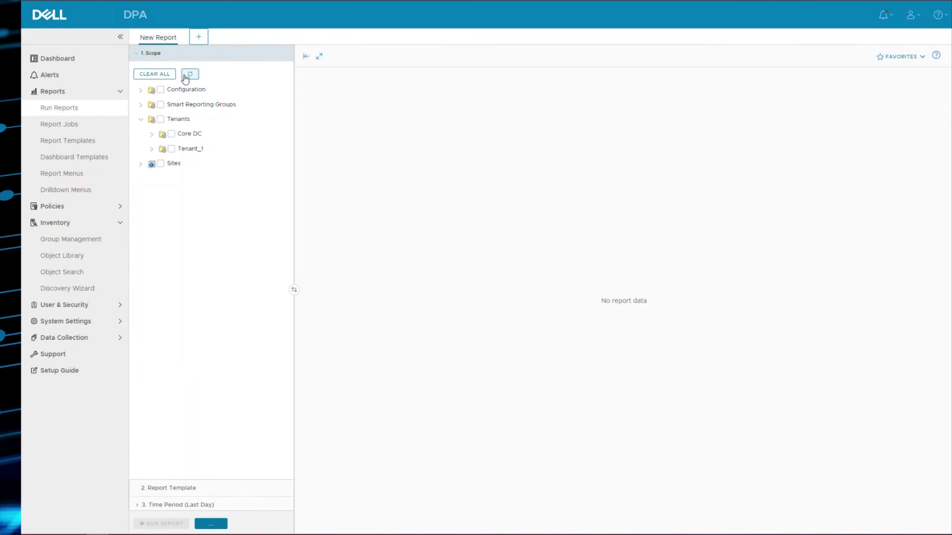
{"action": "left_click", "coordinate": [141, 105]}
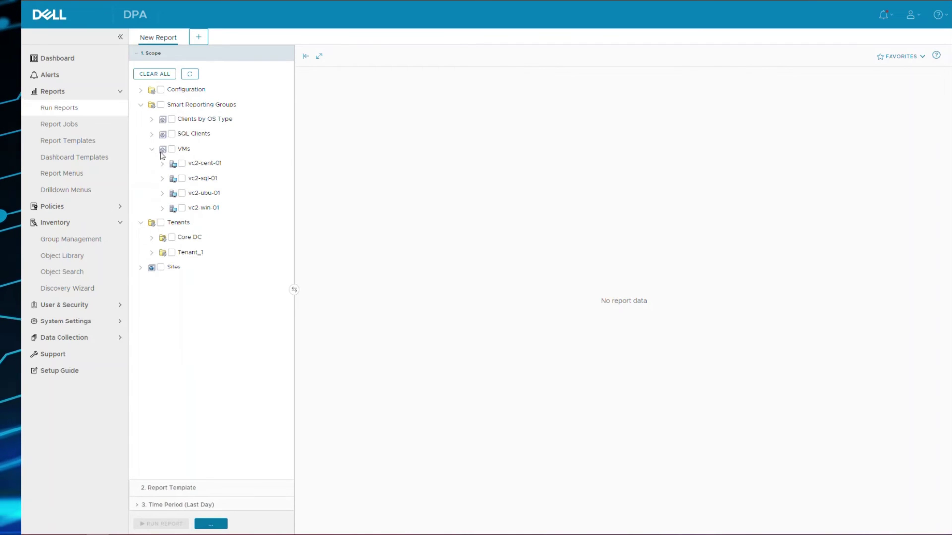
{"action": "left_click", "coordinate": [171, 150]}
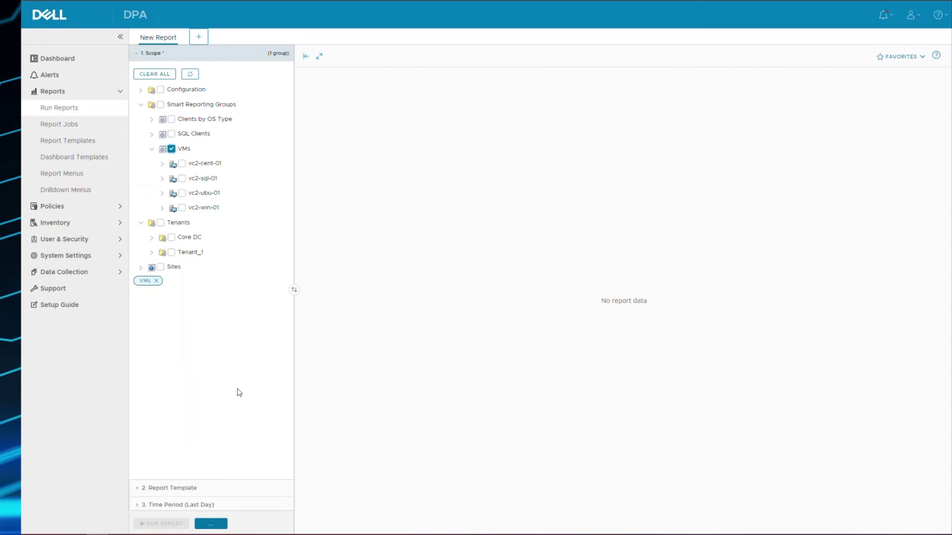
{"action": "left_click", "coordinate": [188, 489]}
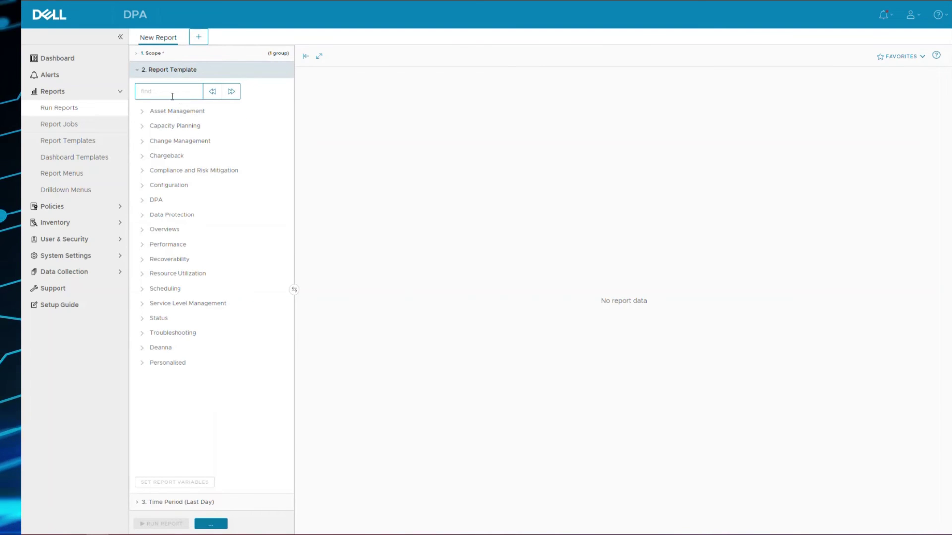
{"action": "left_click", "coordinate": [172, 95]}
{"action": "type", "text": "job summ"}
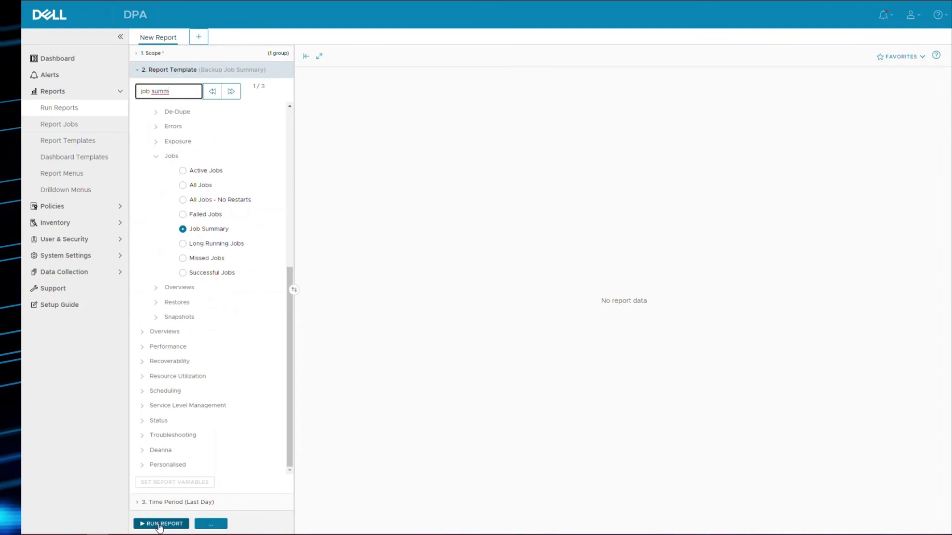
{"action": "left_click", "coordinate": [158, 523]}
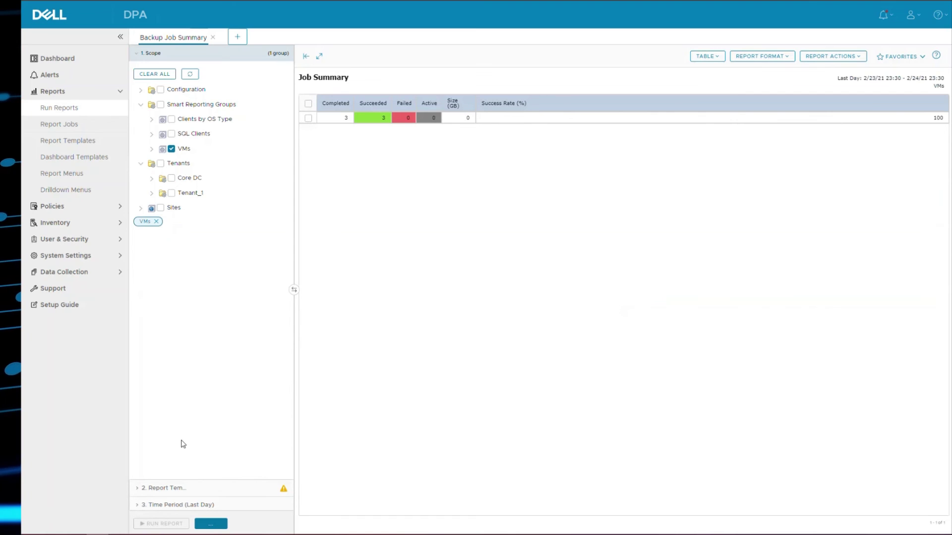
Rerun the job summary scoped to vc2-cent-01, vc2-sql-01, vc2-ubu-01 and vc2-win-01 instead of the VMs group
{"action": "left_click", "coordinate": [151, 149]}
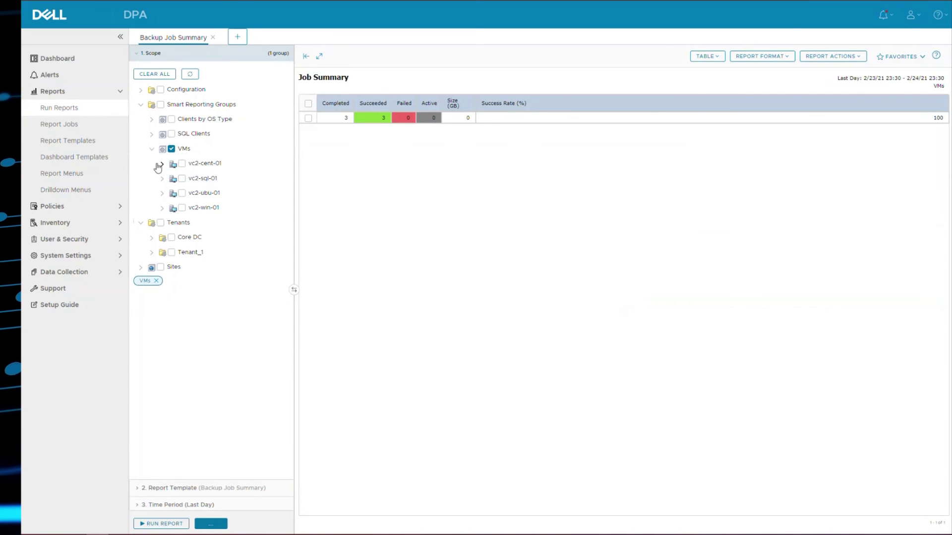
{"action": "left_click", "coordinate": [181, 163]}
{"action": "left_click", "coordinate": [182, 178]}
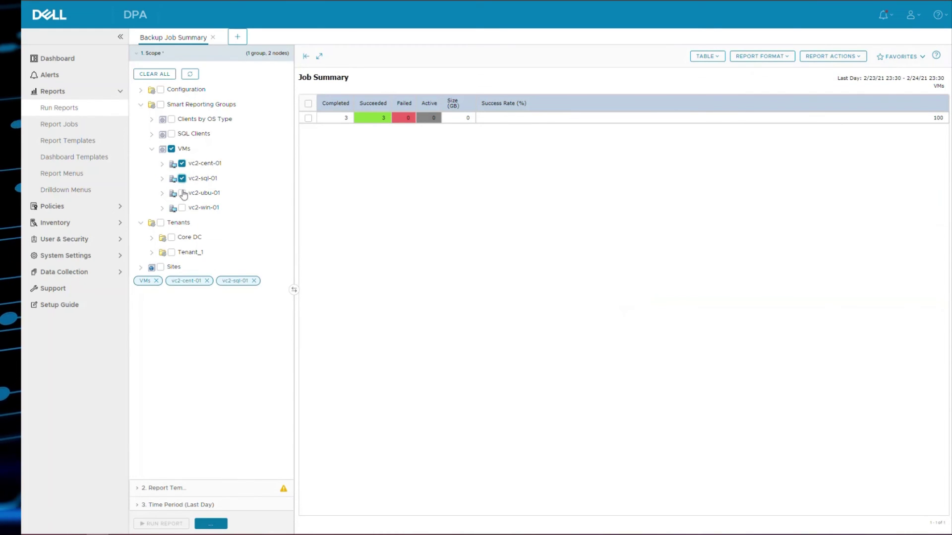
{"action": "left_click", "coordinate": [183, 194]}
{"action": "left_click", "coordinate": [182, 208]}
{"action": "left_click", "coordinate": [172, 150]}
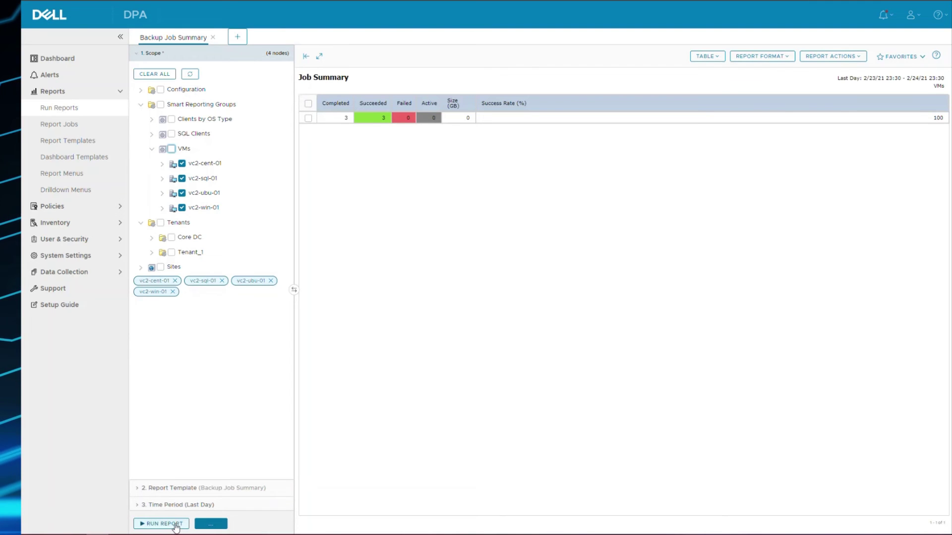
{"action": "left_click", "coordinate": [175, 525]}
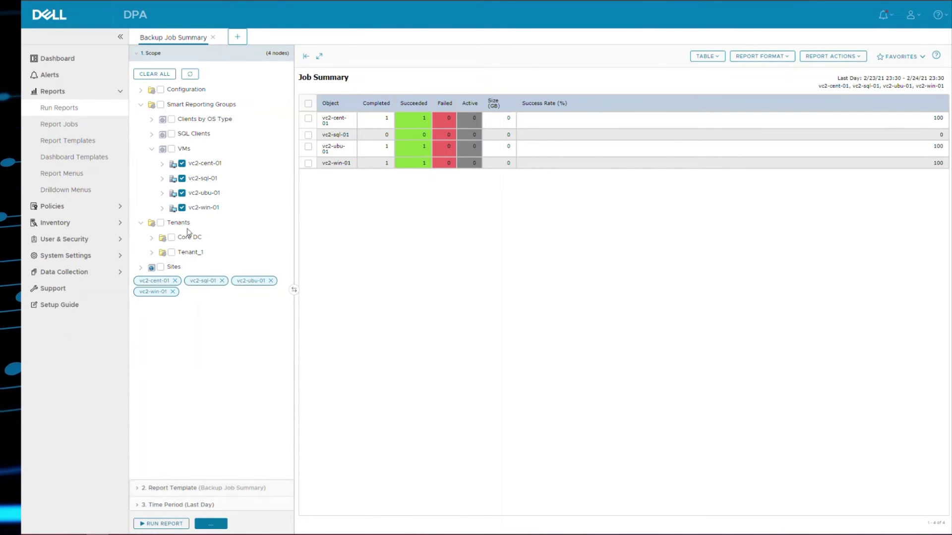
Reset the scope to the VMs group and search the report templates for 'report'
{"action": "left_click", "coordinate": [156, 73]}
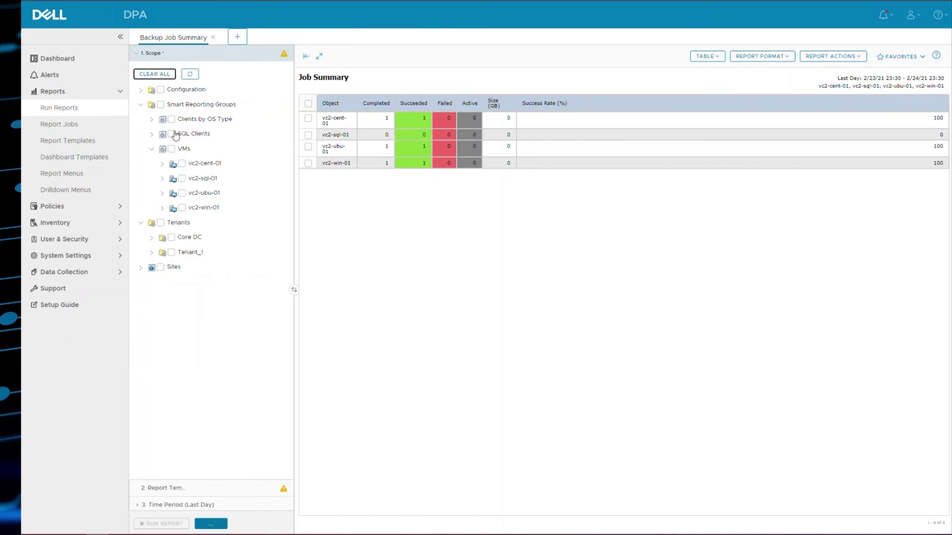
{"action": "left_click", "coordinate": [171, 149]}
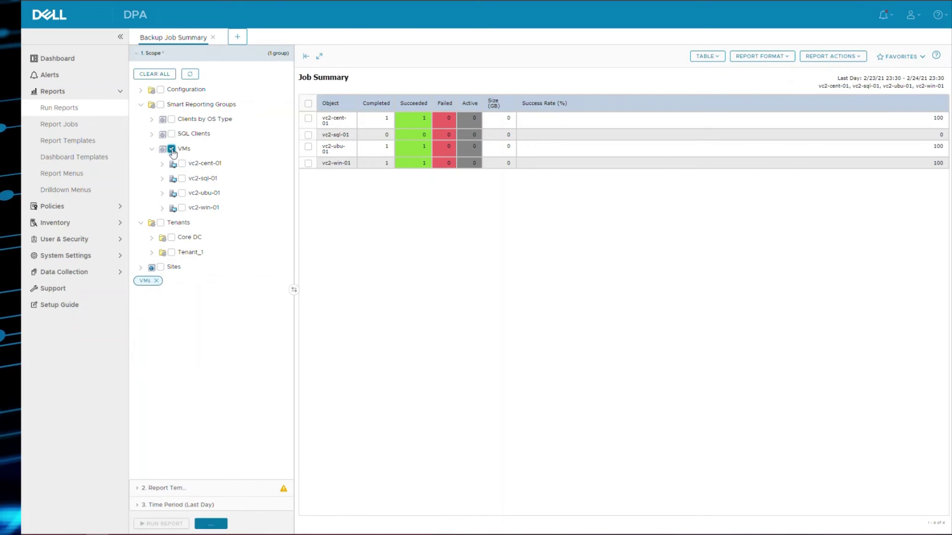
{"action": "left_click", "coordinate": [168, 487]}
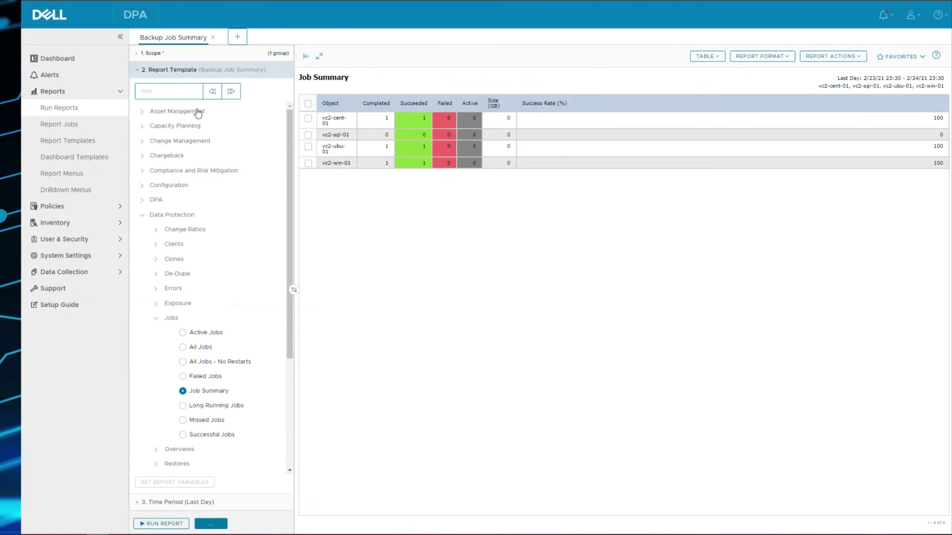
{"action": "left_click", "coordinate": [176, 92]}
{"action": "type", "text": "report card"}
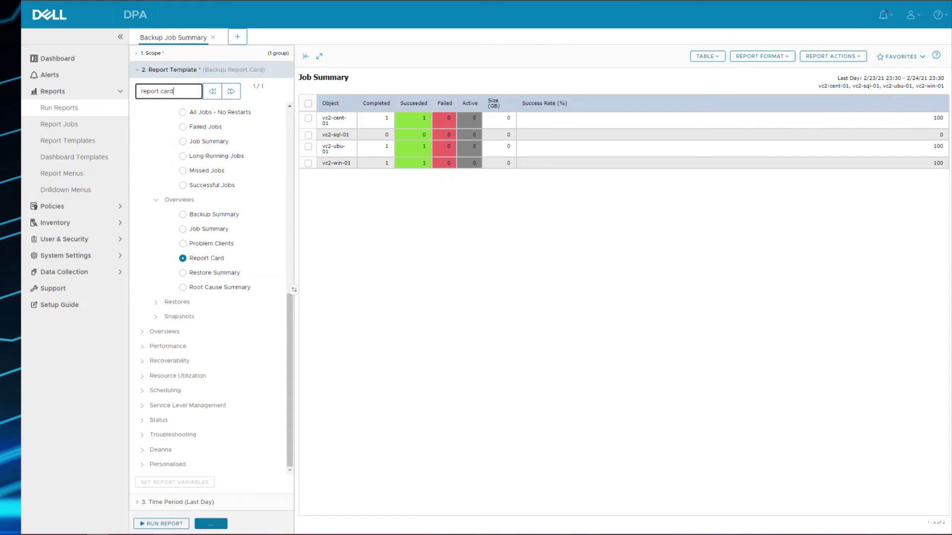
Set the time period to Last Week and run the Report Card
{"action": "left_click", "coordinate": [171, 502]}
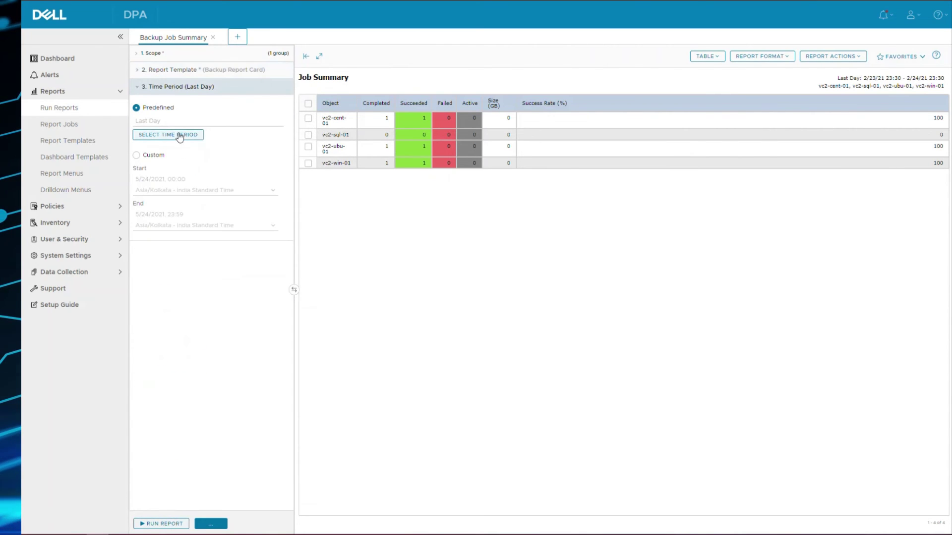
{"action": "left_click", "coordinate": [178, 133]}
{"action": "left_click", "coordinate": [403, 189]}
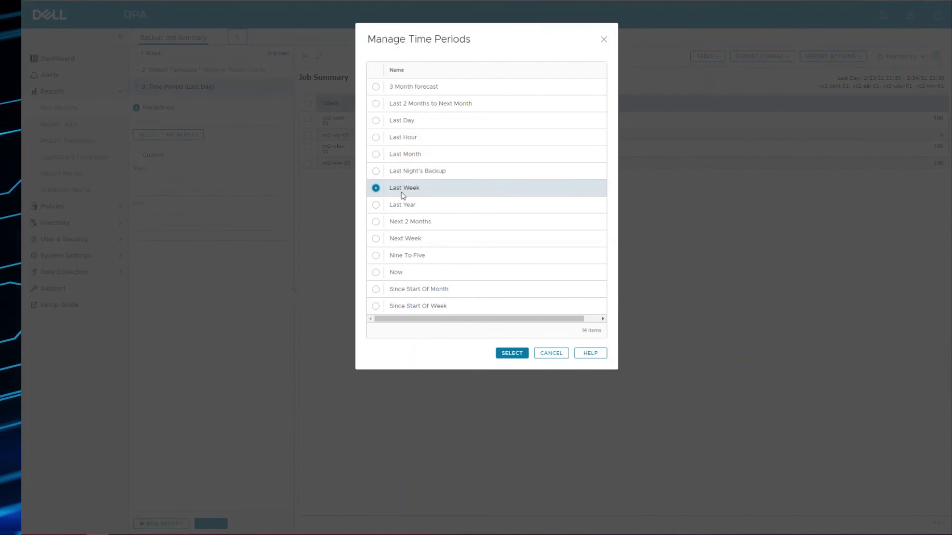
{"action": "left_click", "coordinate": [527, 355]}
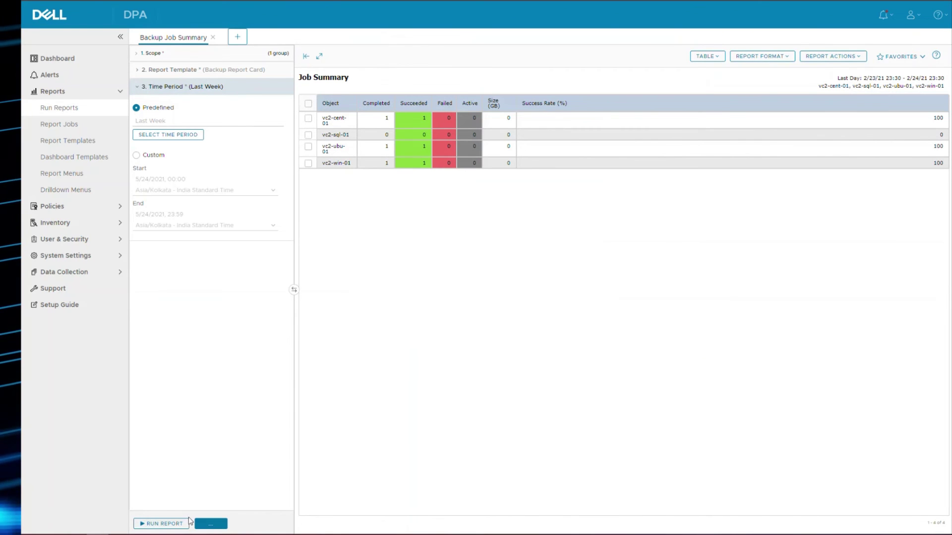
{"action": "left_click", "coordinate": [164, 524]}
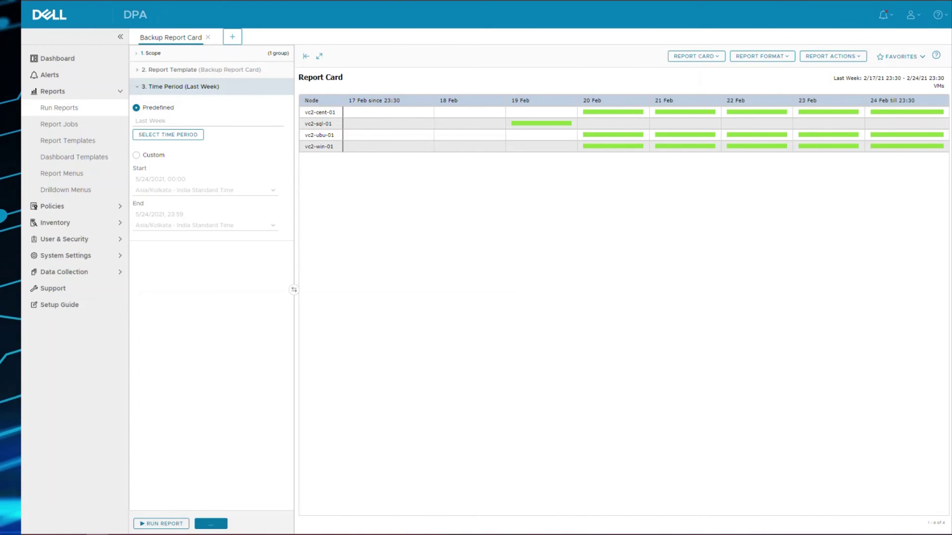
Expand the Report Card's 1. Scope section to show the VMs group ticked
{"action": "left_click", "coordinate": [178, 56]}
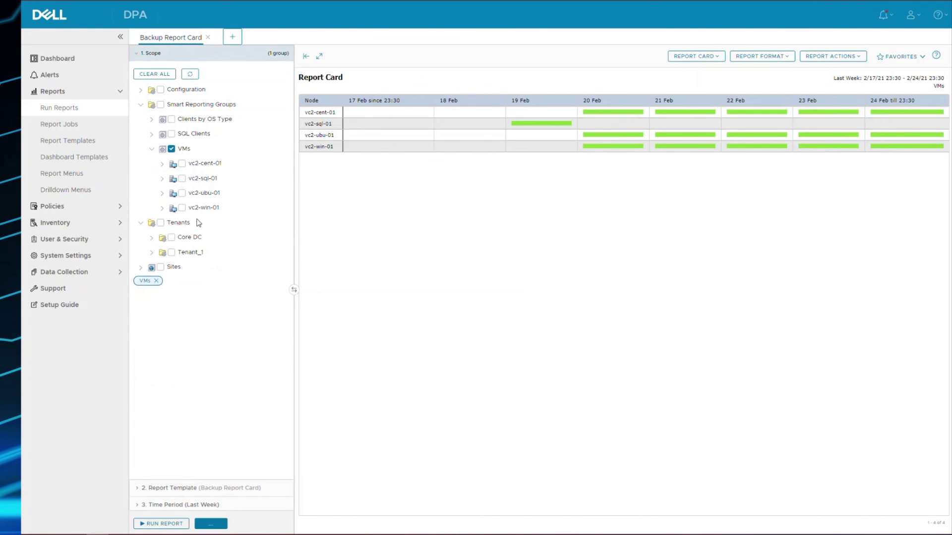
{"action": "left_click", "coordinate": [82, 143]}
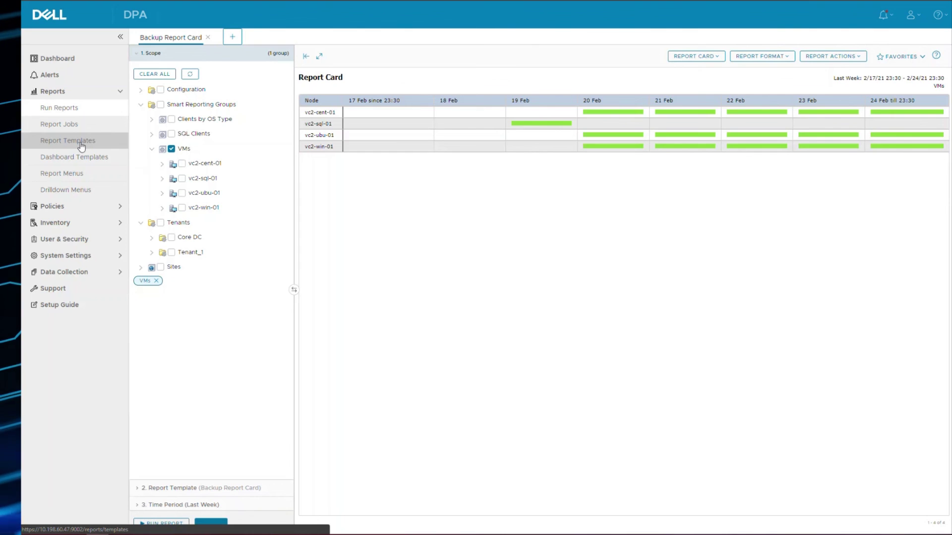
View the -EK- List of VMs template design, then cancel without changes
{"action": "left_click", "coordinate": [81, 145]}
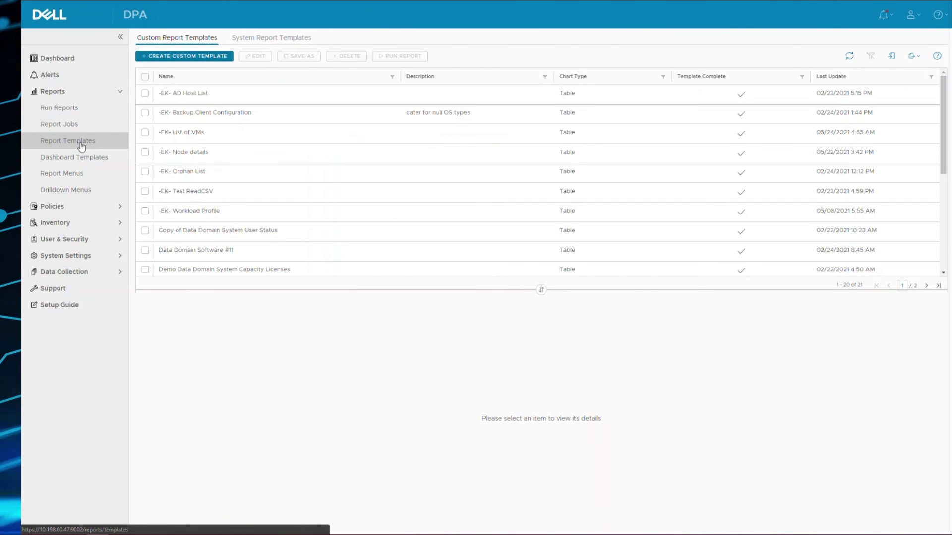
{"action": "left_click", "coordinate": [188, 133]}
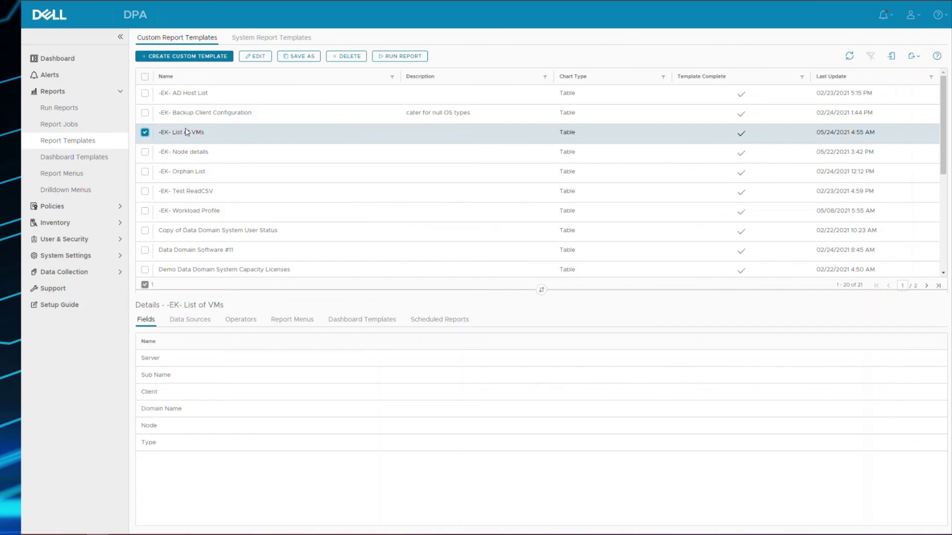
{"action": "left_click", "coordinate": [251, 57]}
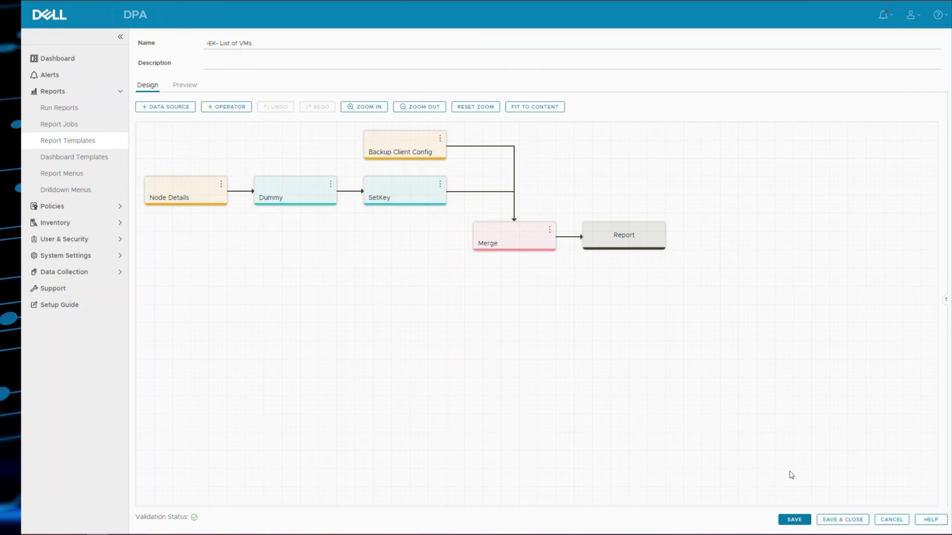
{"action": "left_click", "coordinate": [905, 519]}
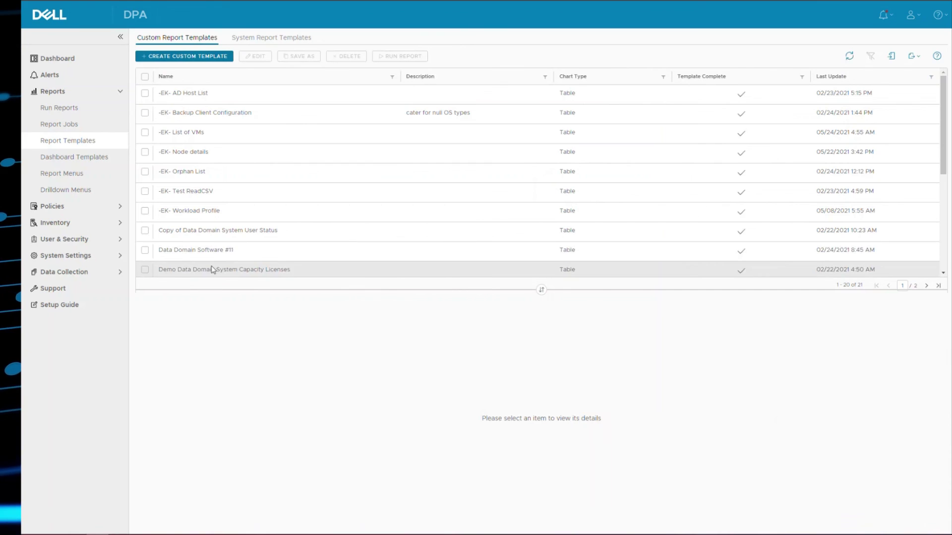
Open the VMs smart group for editing in Inventory Group Management
{"action": "left_click", "coordinate": [84, 229]}
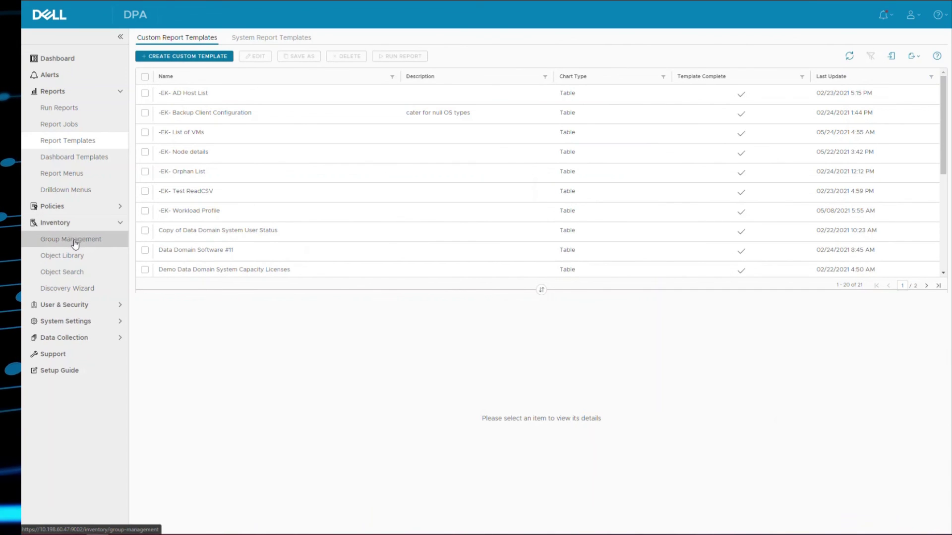
{"action": "left_click", "coordinate": [75, 244]}
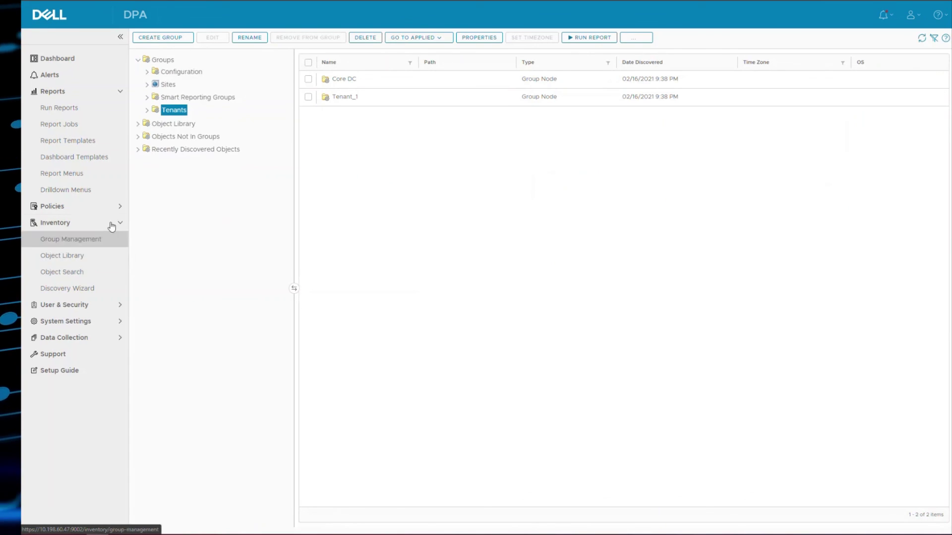
{"action": "left_click", "coordinate": [147, 98]}
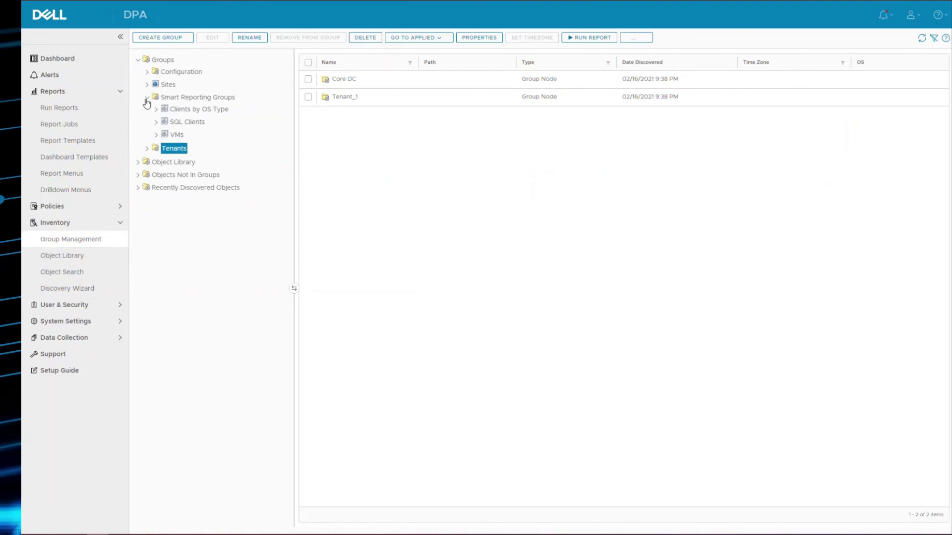
{"action": "left_click", "coordinate": [176, 134]}
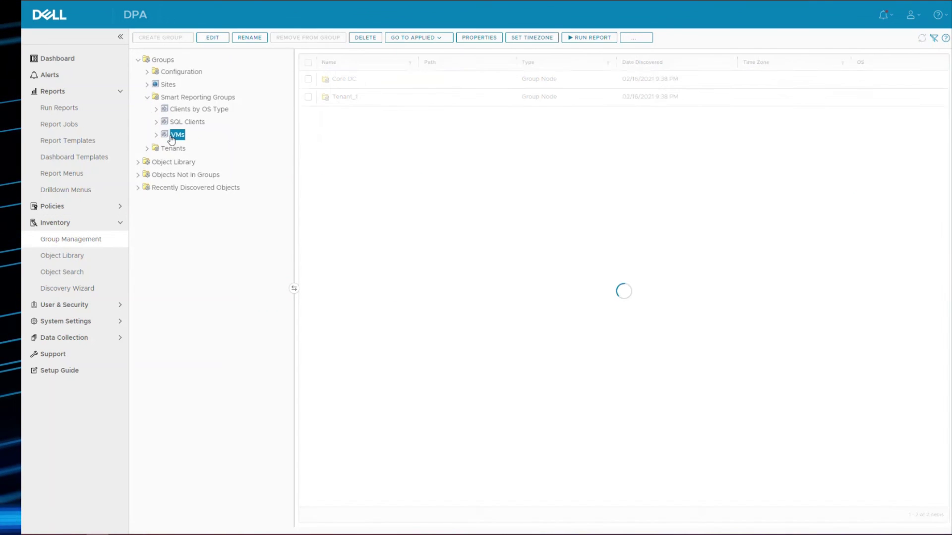
{"action": "left_click", "coordinate": [212, 37]}
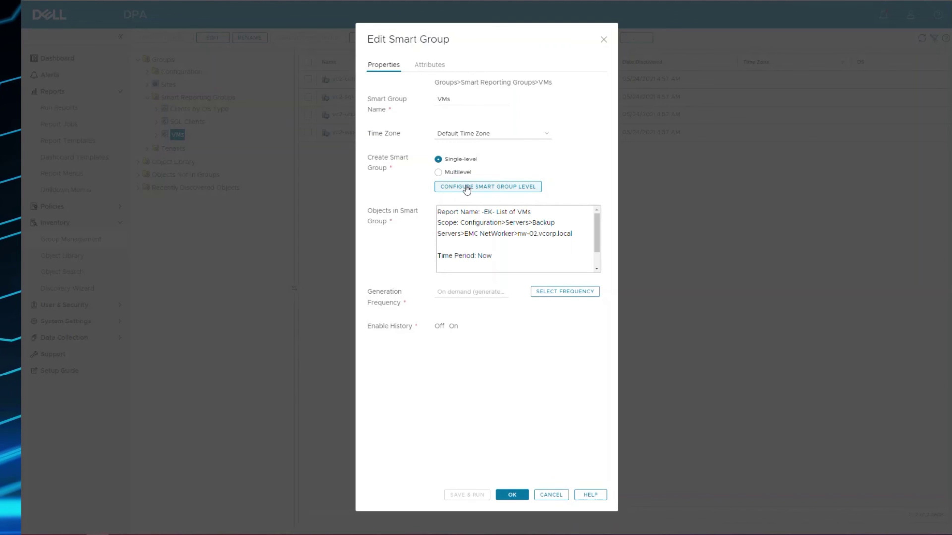
Change the group level scope from nw-02.vcorp.local to all EMC NetWorker servers
{"action": "left_click", "coordinate": [467, 189]}
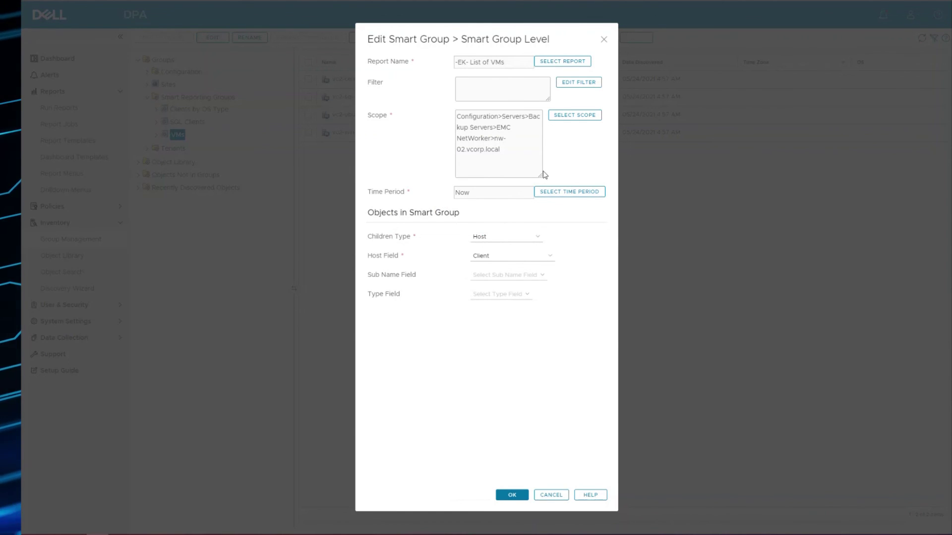
{"action": "left_click", "coordinate": [591, 115]}
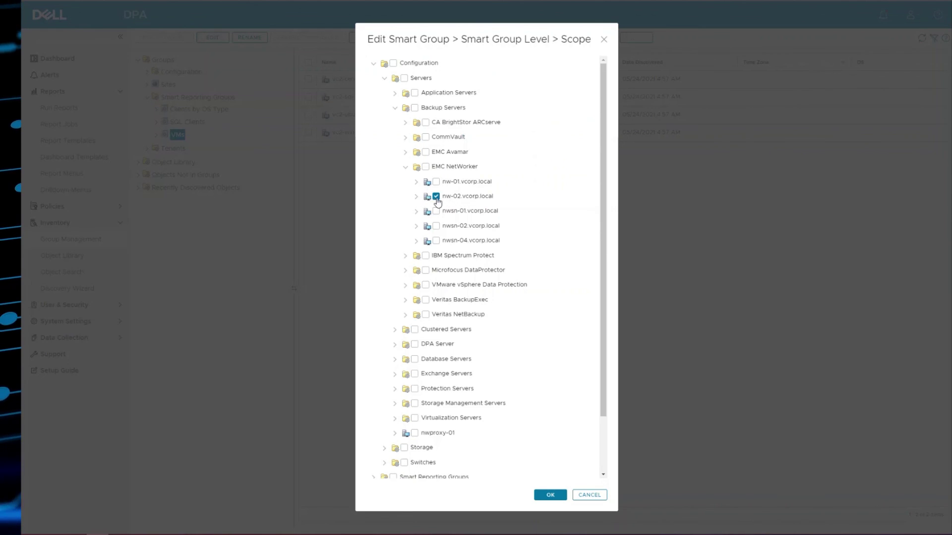
{"action": "left_click", "coordinate": [434, 197]}
{"action": "left_click", "coordinate": [424, 168]}
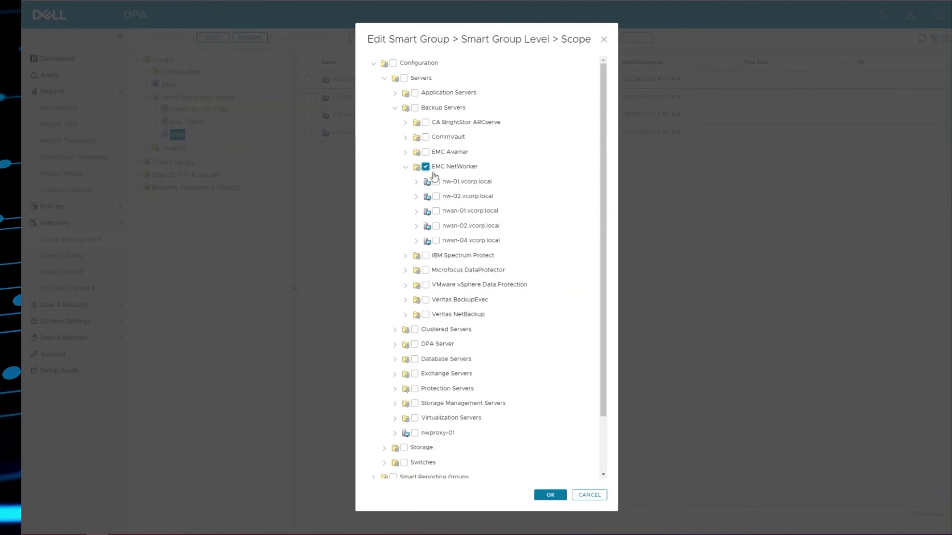
{"action": "left_click", "coordinate": [550, 496]}
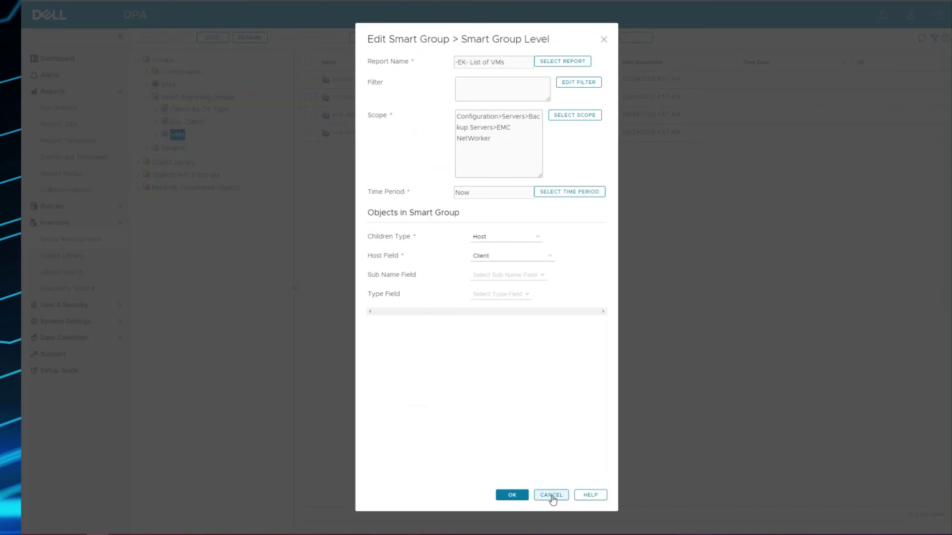
{"action": "left_click", "coordinate": [524, 495]}
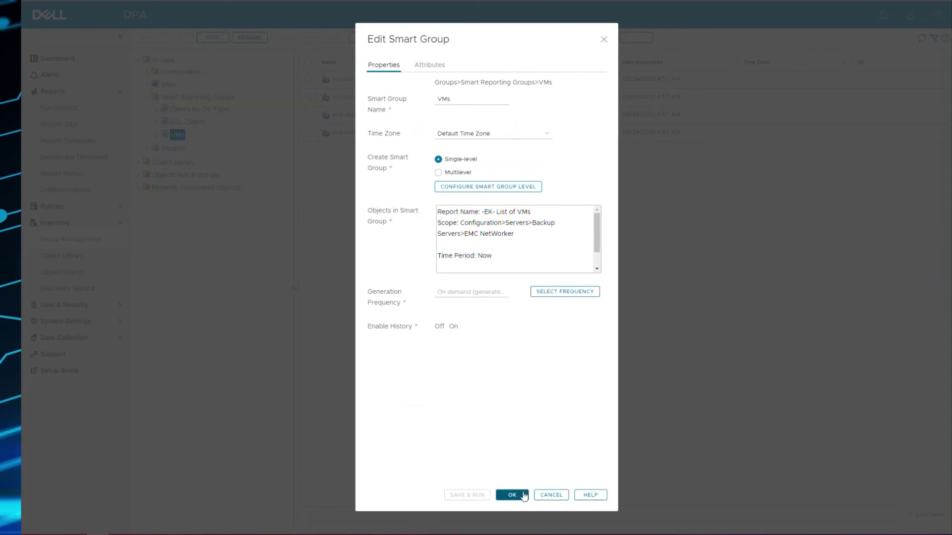